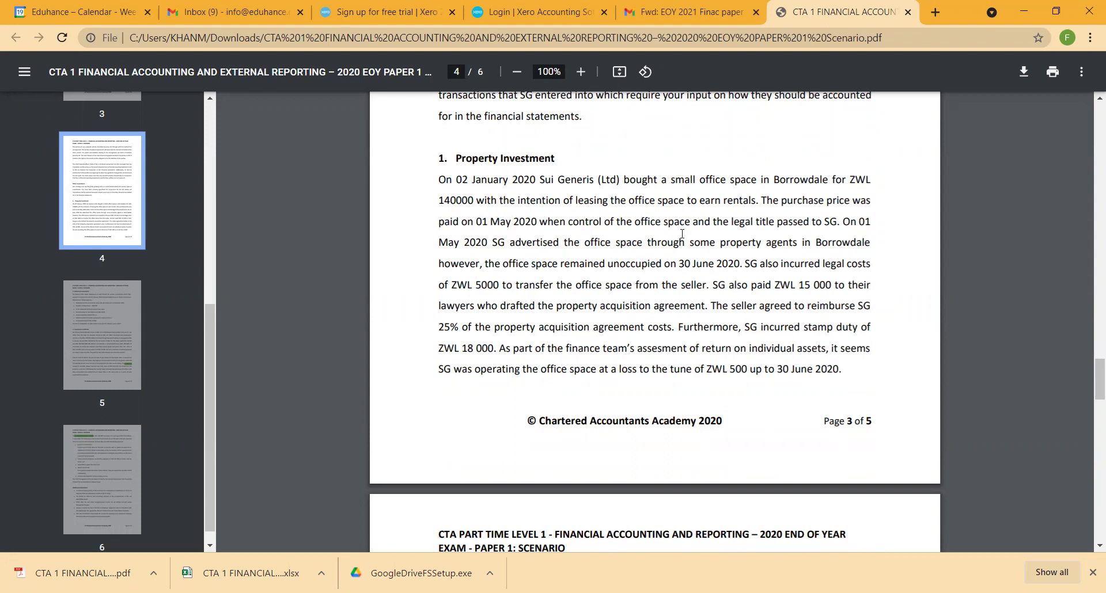
# Look through the exam scenario's debenture and share price sections, and switch to the SG Group Ltd spreadsheet in Google Sheets
pyautogui.moveTo(1089, 370); pyautogui.dragTo(1089, 411)
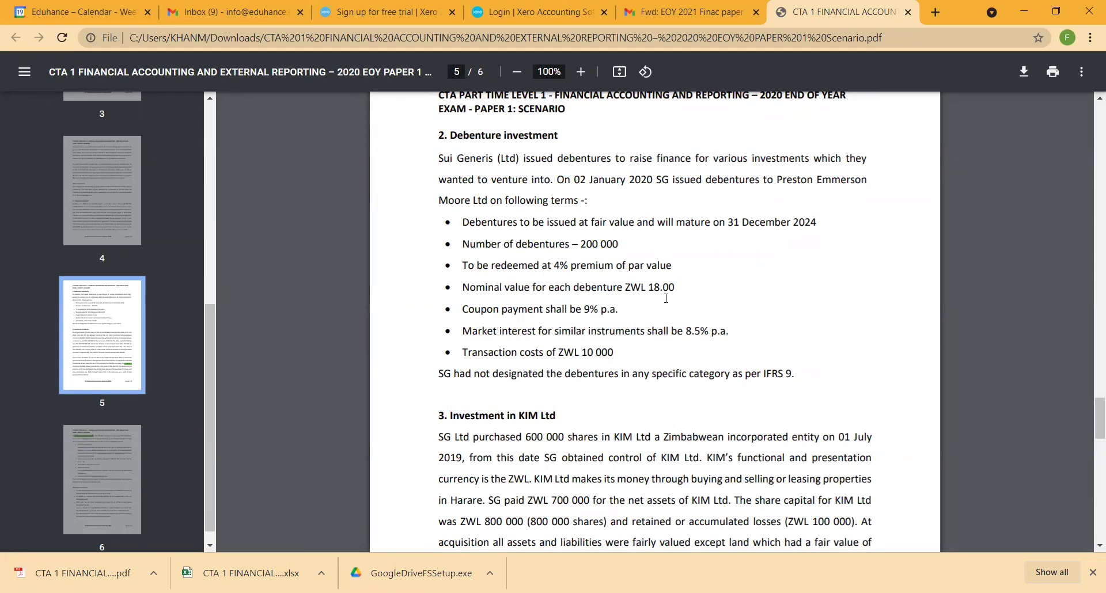
pyautogui.moveTo(1089, 413); pyautogui.dragTo(1087, 276)
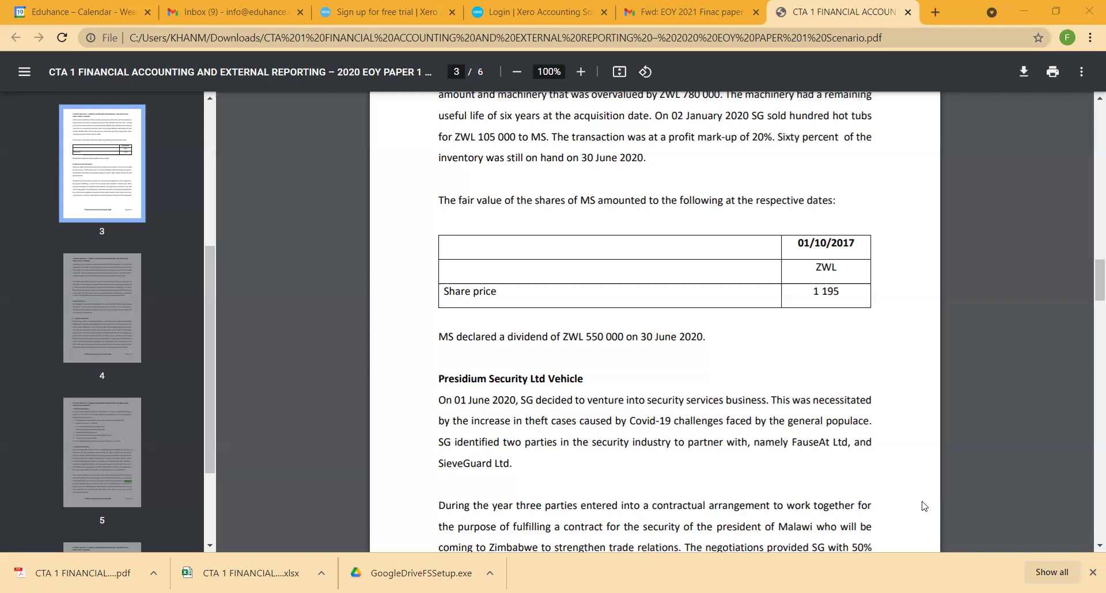
pyautogui.hotkey('alt', 'Tab')
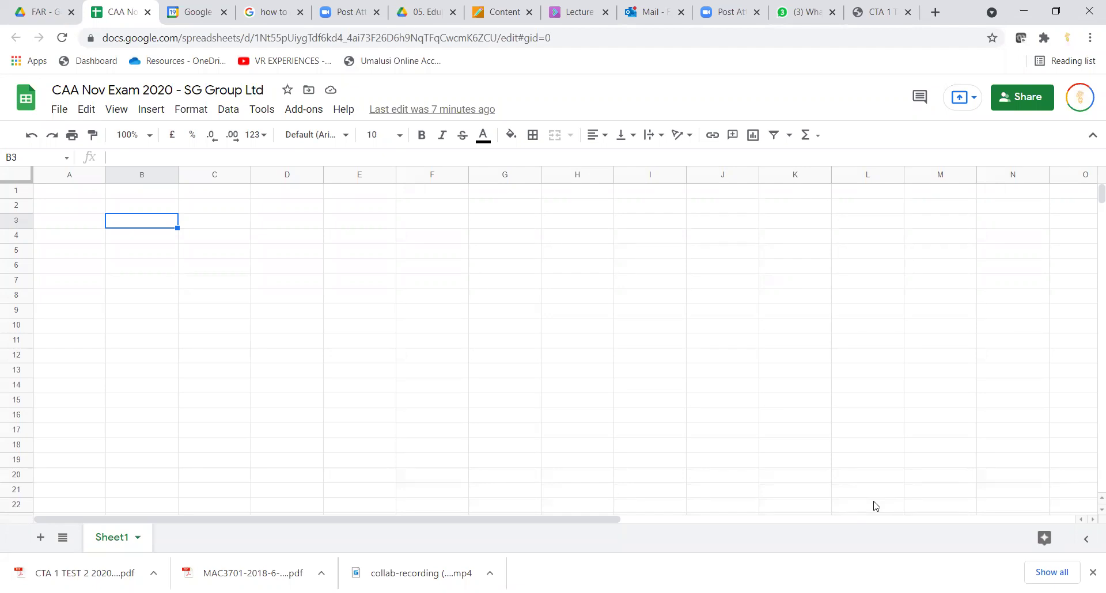
# Enter the column headings Details, Share capital and Retained earnings in cells B3 to D3
pyautogui.write('Details')
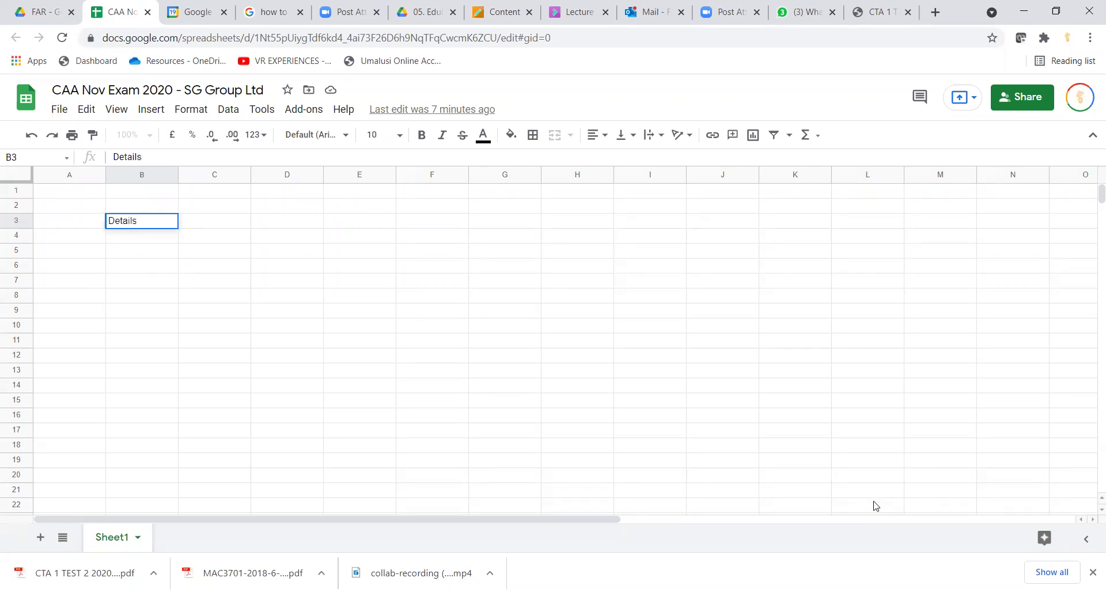
pyautogui.press('Tab')
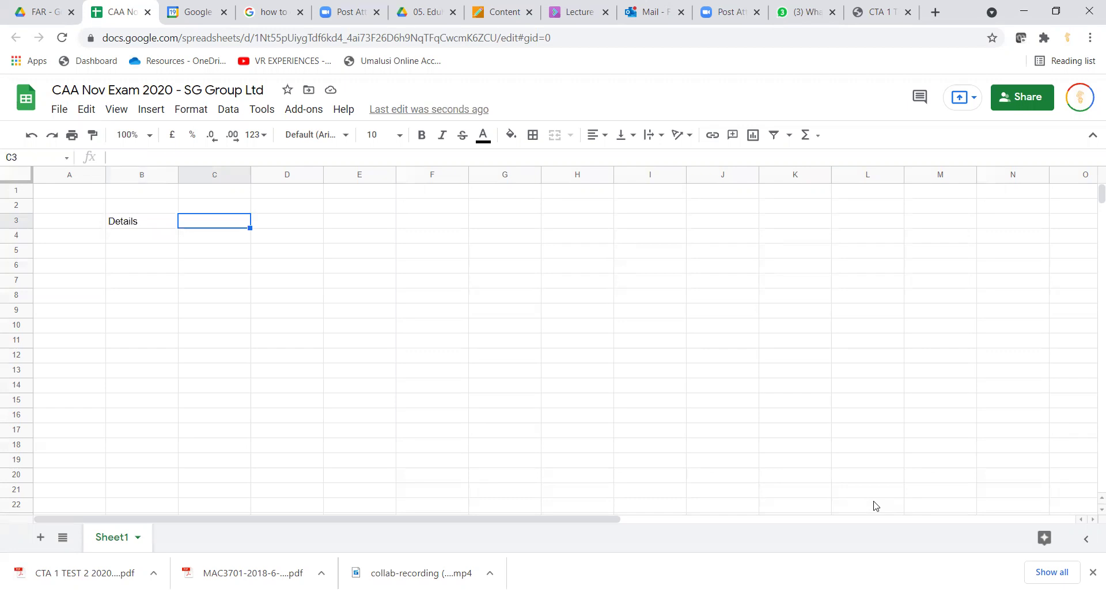
pyautogui.write('S')
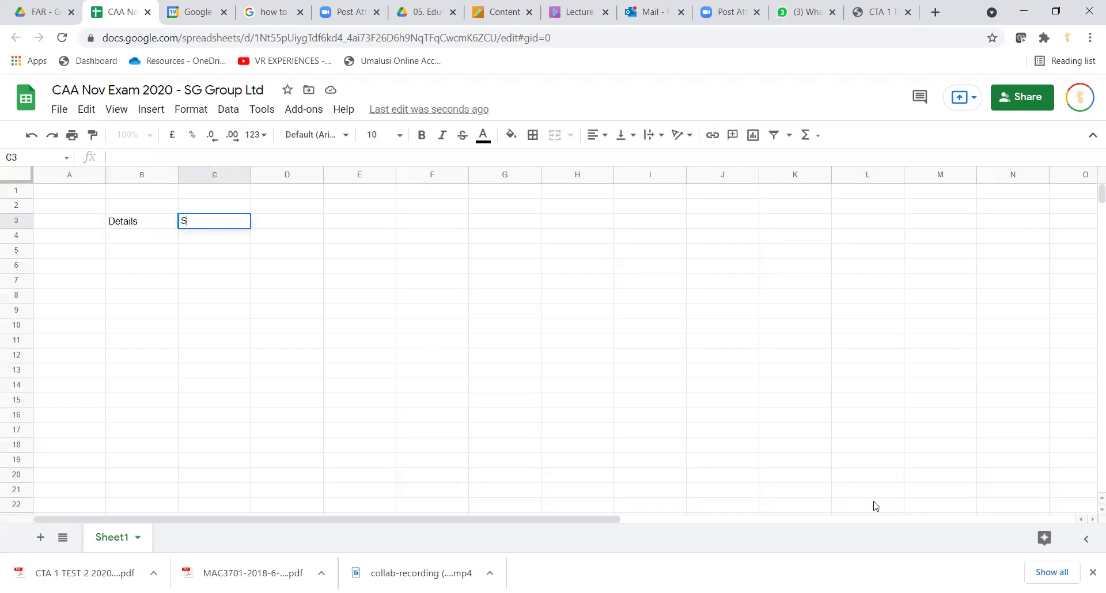
pyautogui.write('hare capital')
pyautogui.press('Tab')
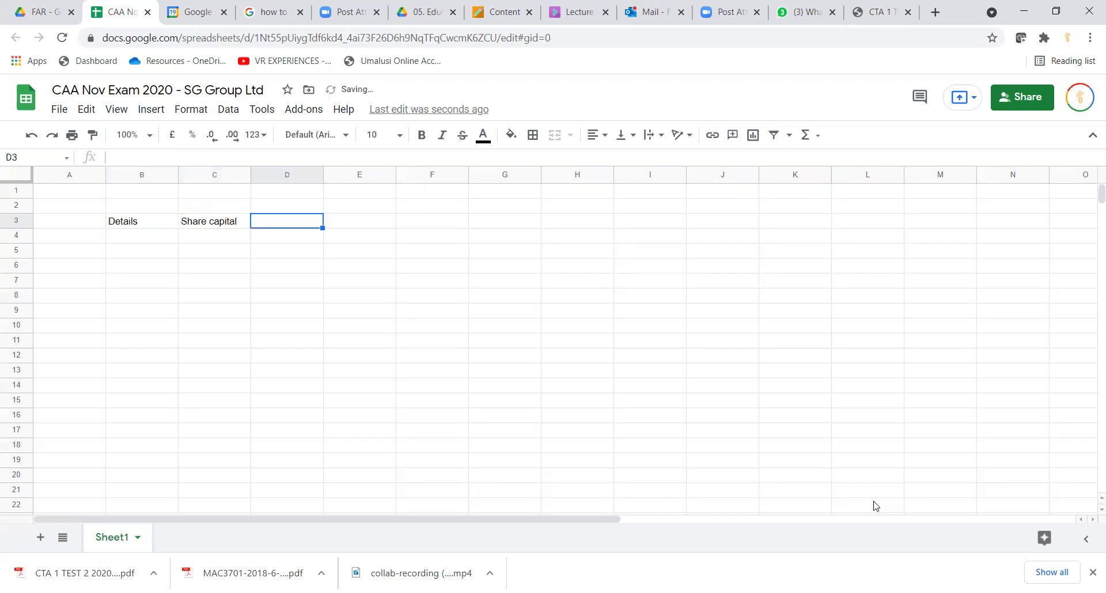
pyautogui.write('Retai')
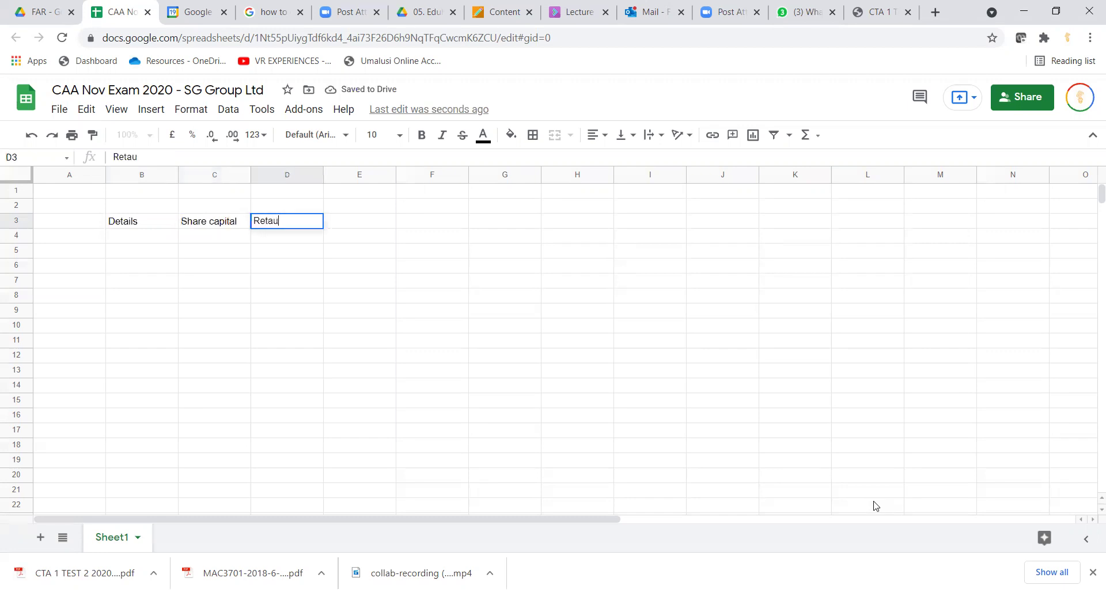
pyautogui.write('ned ear')
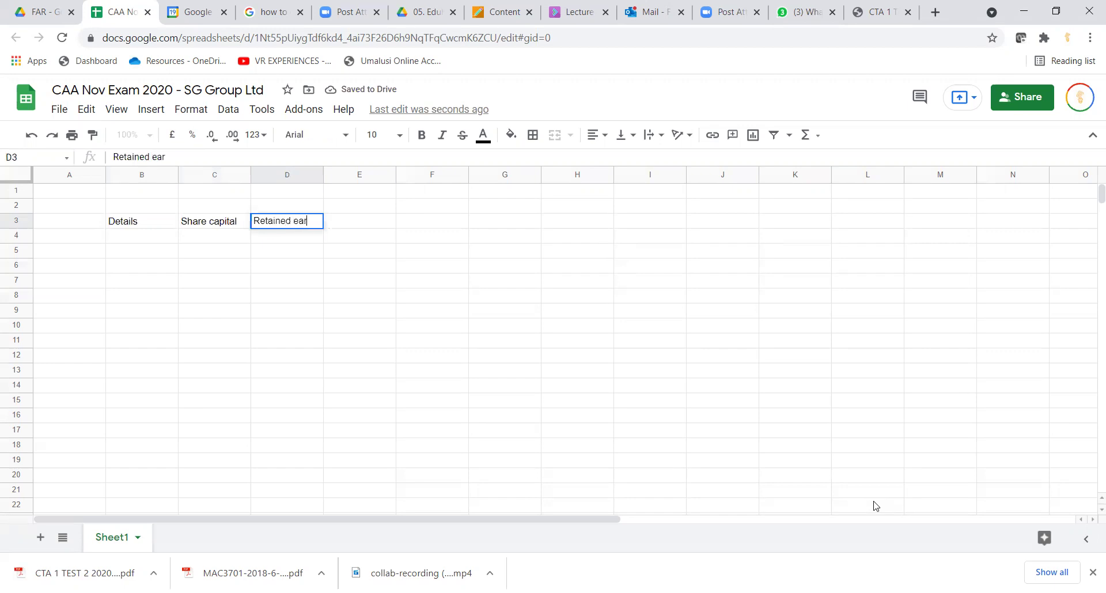
pyautogui.write('nings')
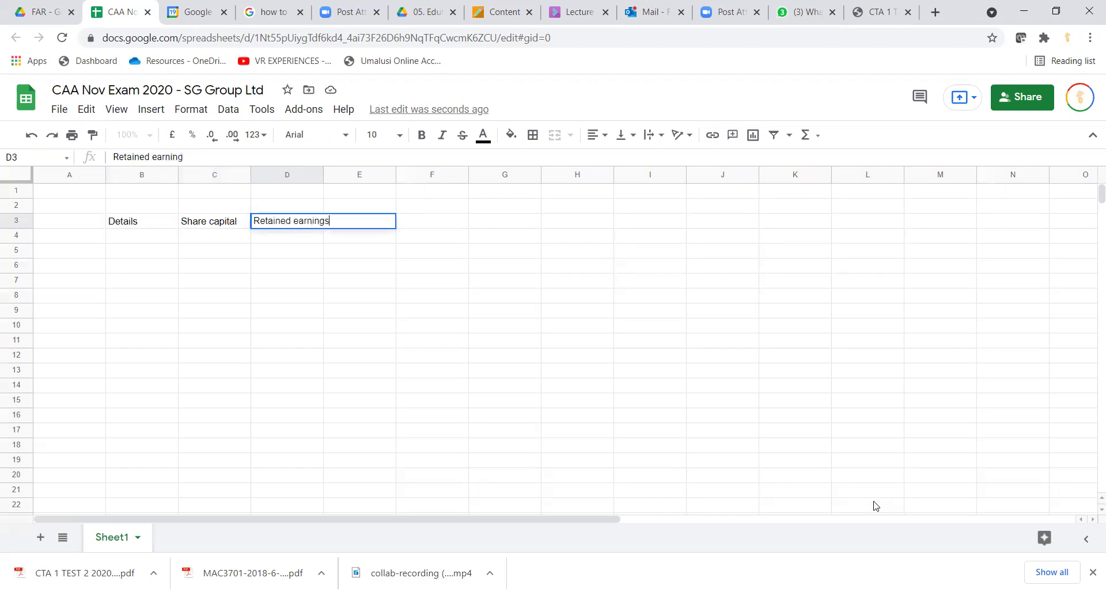
pyautogui.press('Tab')
# Enter the reserve column headings Revaluation surplus in E3 and Marked-to-matket in F3
pyautogui.write('Re')
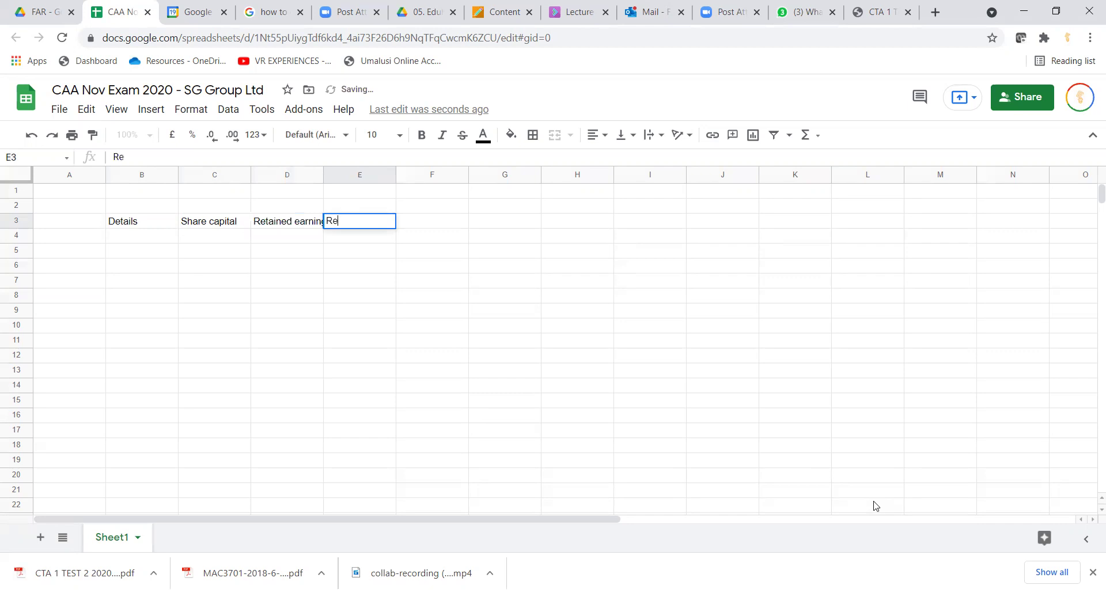
pyautogui.write('valuatio')
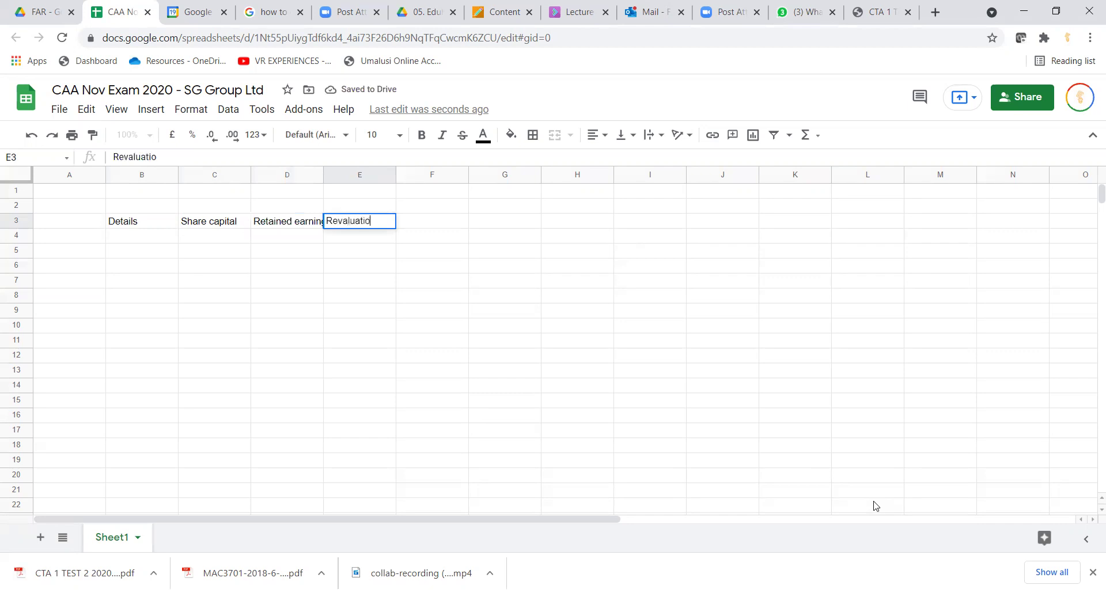
pyautogui.write('n surplus')
pyautogui.press('Tab')
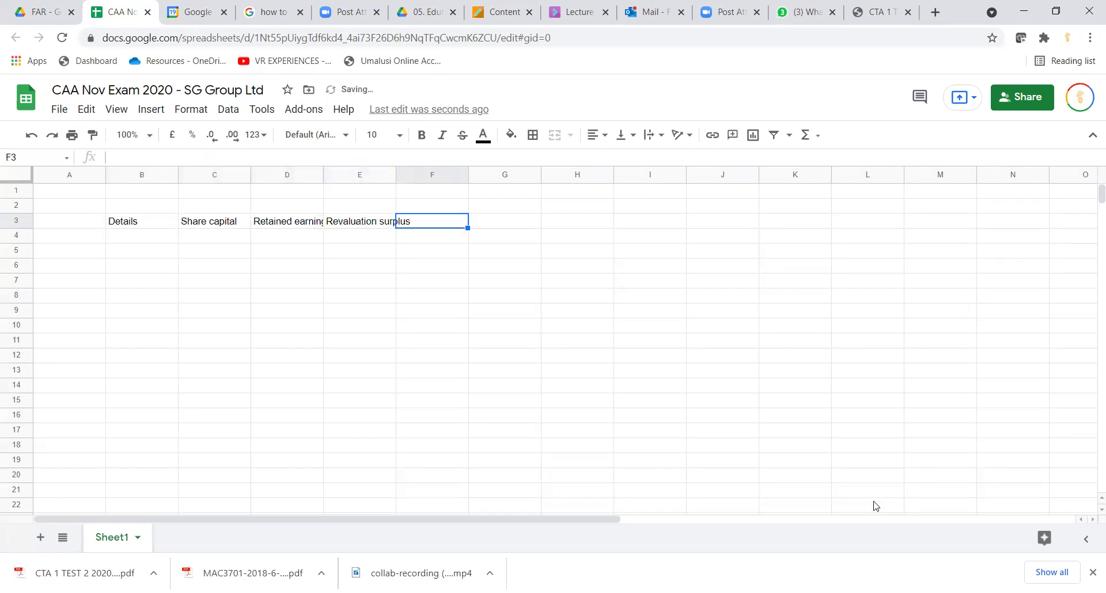
pyautogui.write('Marked-to-ma')
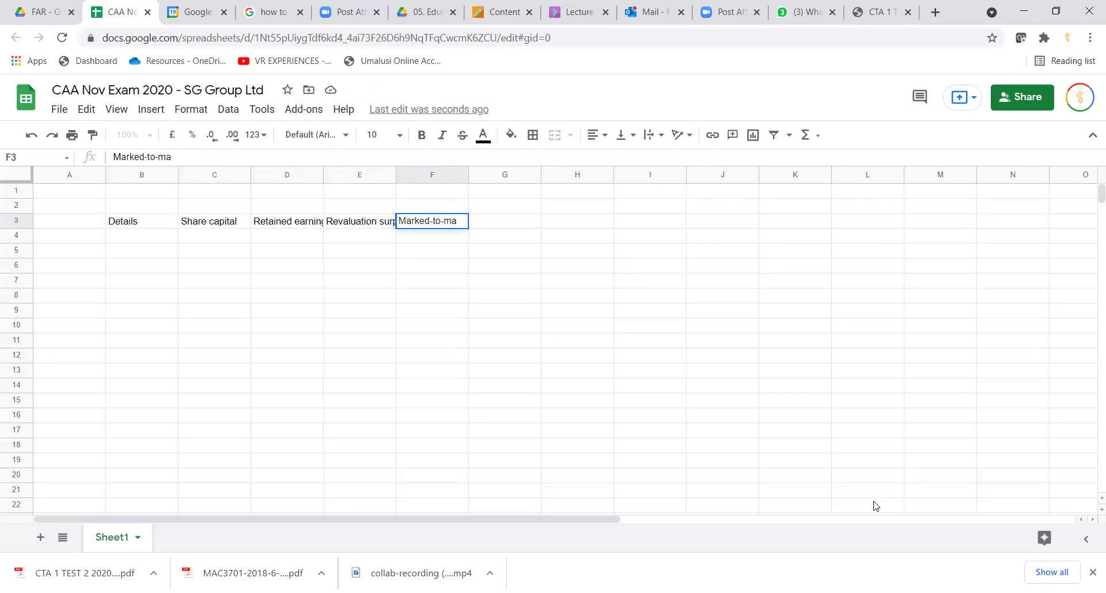
pyautogui.write('tket')
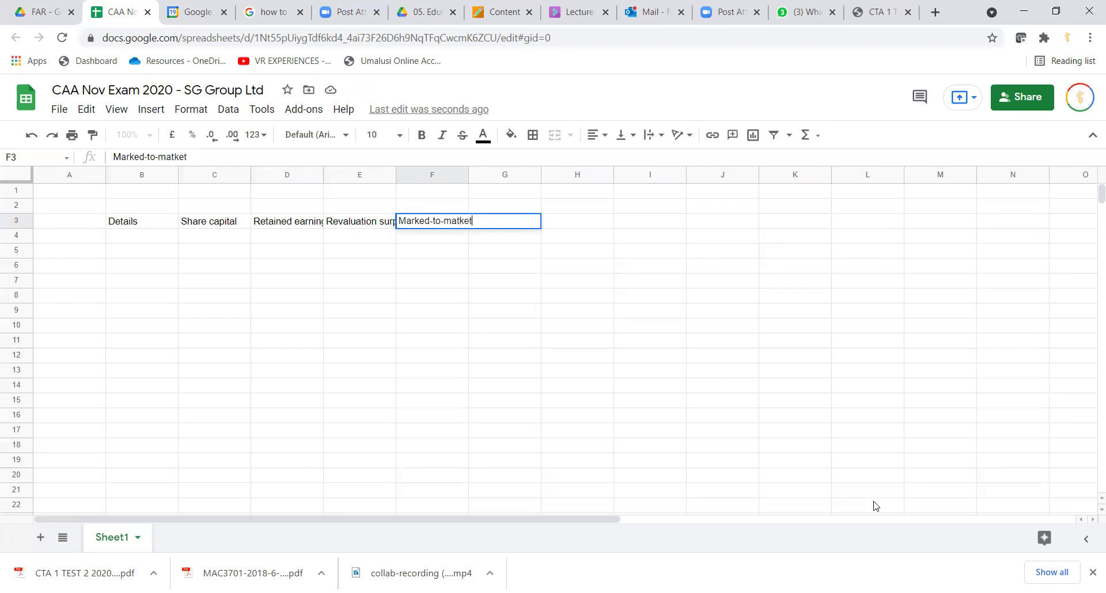
pyautogui.press('Tab')
# Complete the heading row with Parent's Total, NCI and Total in cells G3 to I3
pyautogui.write('Parent')
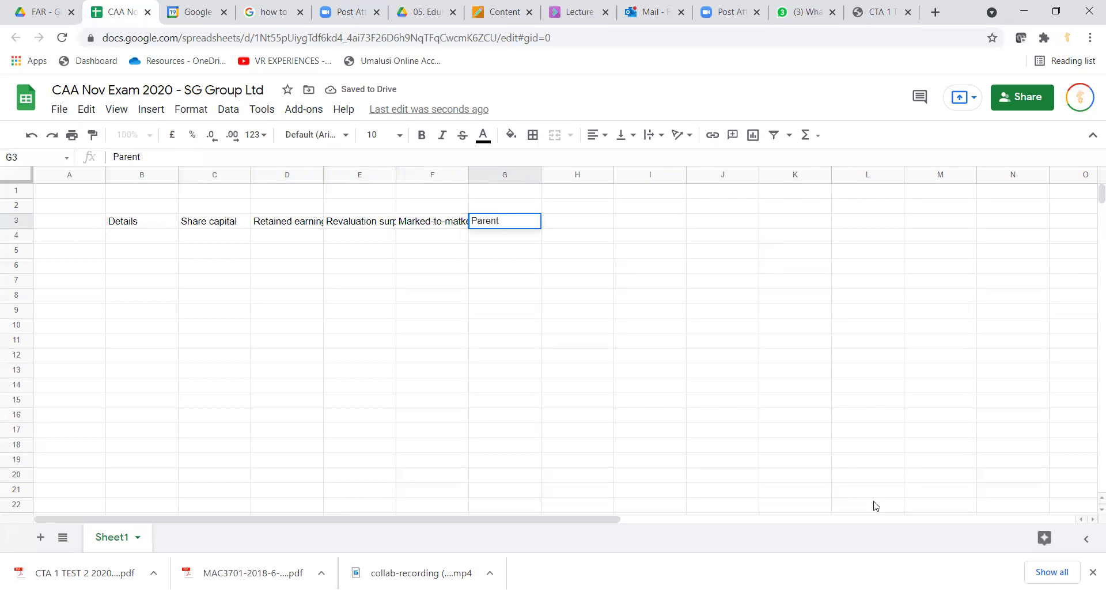
pyautogui.write("'s Total")
pyautogui.press('Tab')
pyautogui.write('NCI')
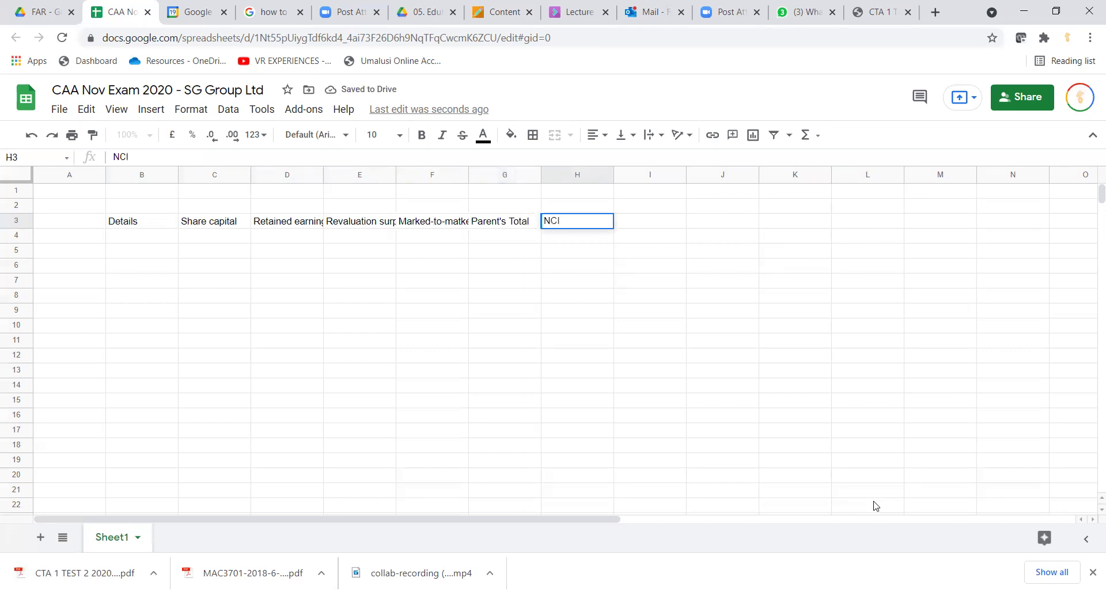
pyautogui.press('Tab')
pyautogui.write('Total')
pyautogui.press('Return')
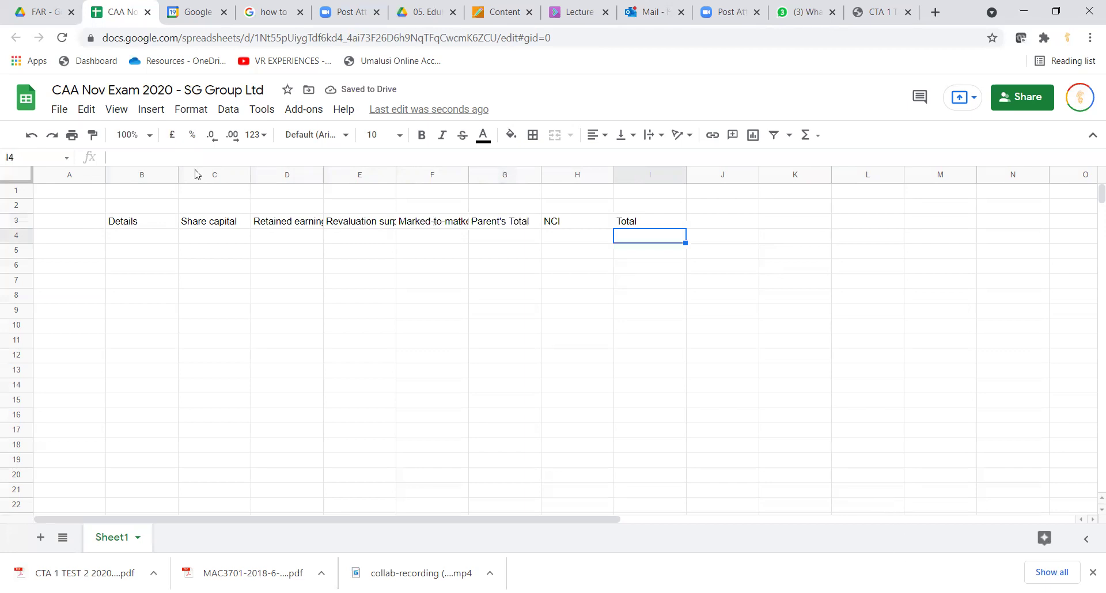
pyautogui.click(218, 228)
pyautogui.click(277, 228)
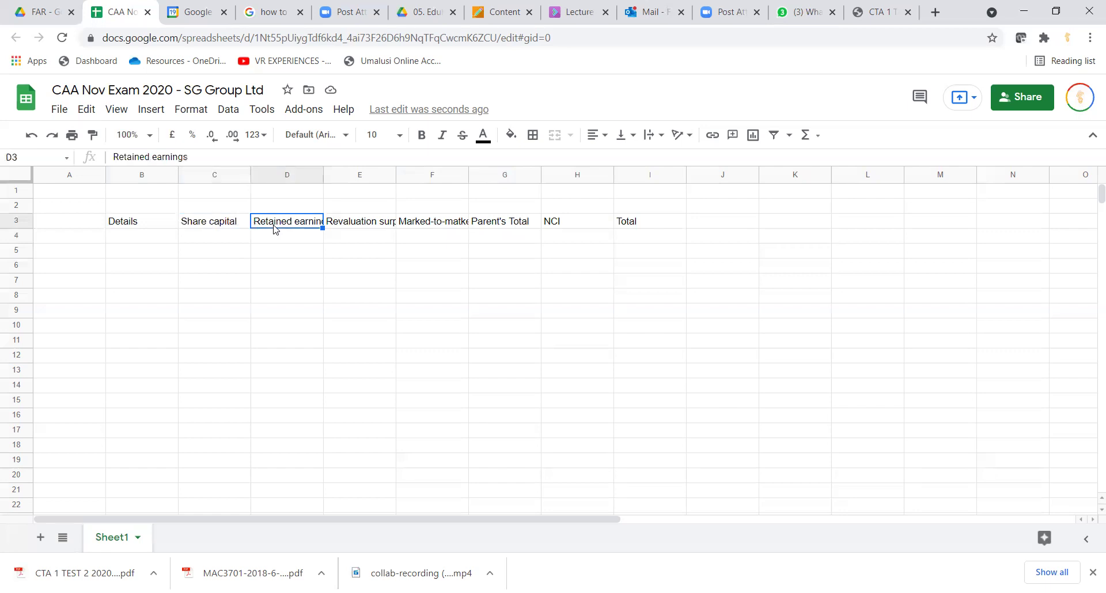
pyautogui.click(349, 224)
pyautogui.click(495, 221)
# Enter the row label Opening balance in cell B4, directly under Details
pyautogui.click(129, 235)
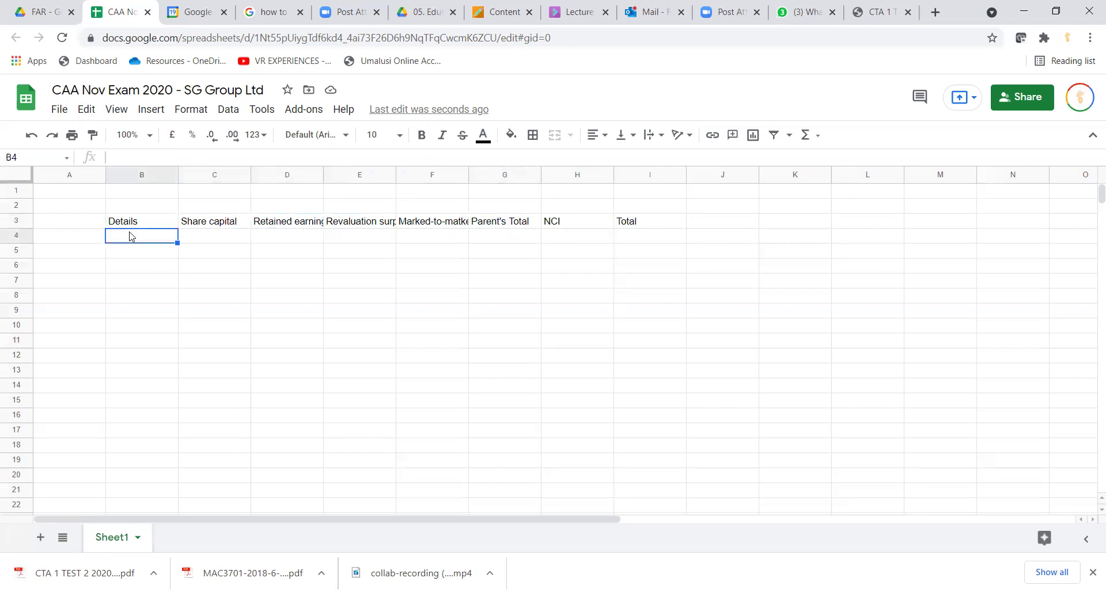
pyautogui.write('Opening balance')
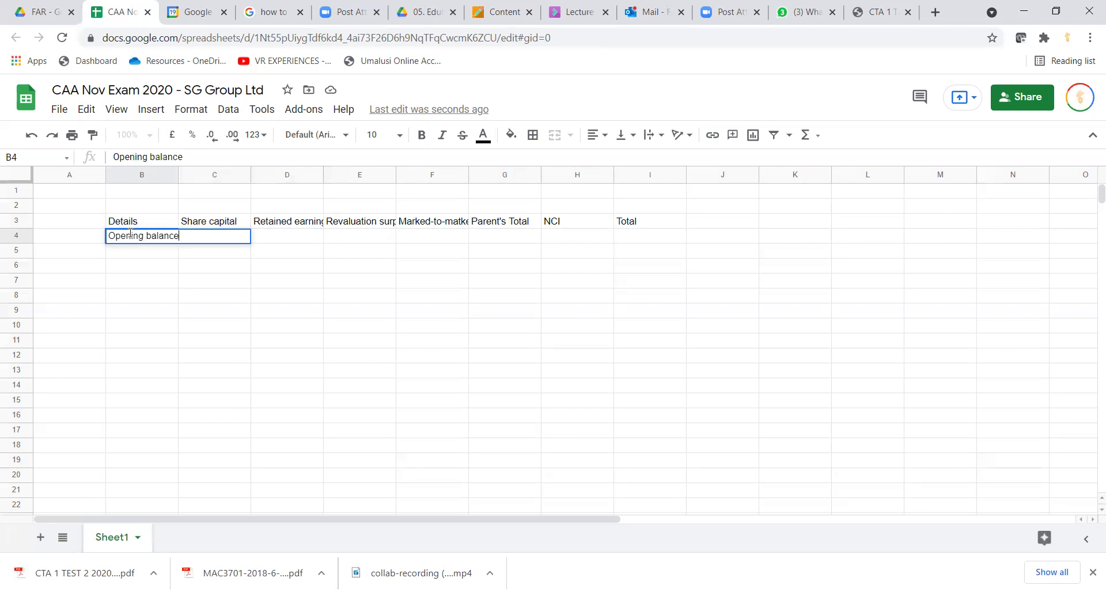
pyautogui.press('Return')
# Enter the row label Closing balance in cell B11, leaving blank rows for the movements above it
pyautogui.press('Down')
pyautogui.press('Down')
pyautogui.press('Down')
pyautogui.press('Down')
pyautogui.press('Down')
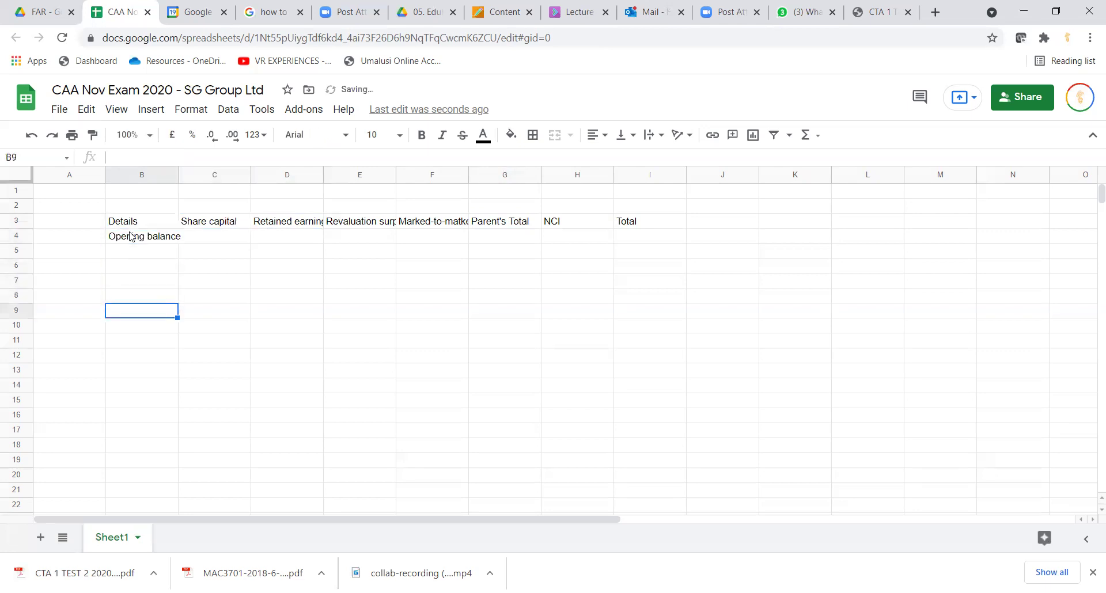
pyautogui.press('Down')
pyautogui.write('Closing bal')
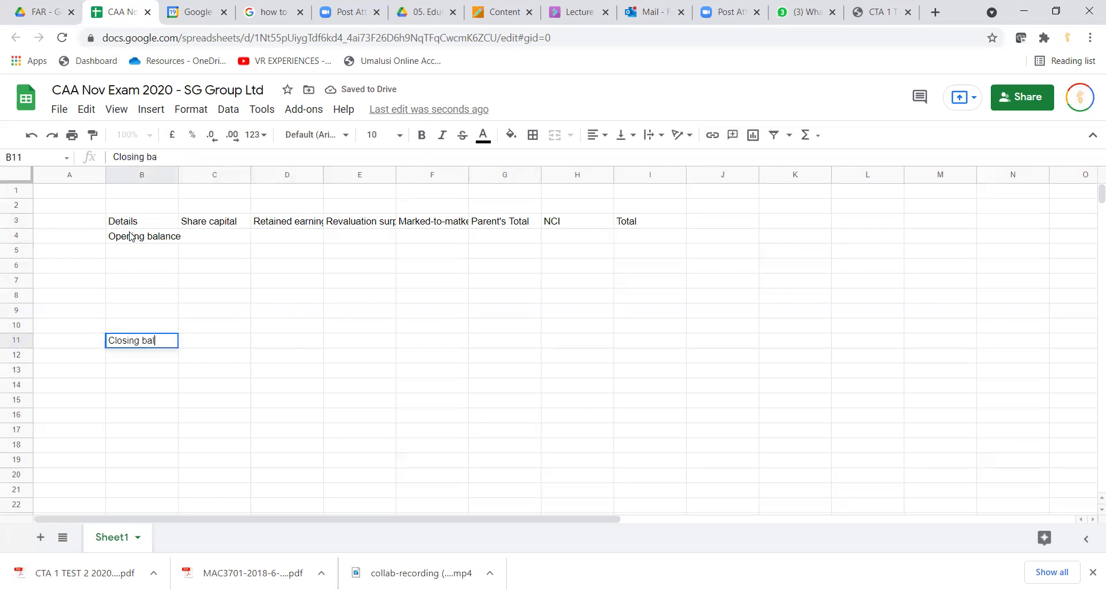
pyautogui.write('ance')
pyautogui.press('Return')
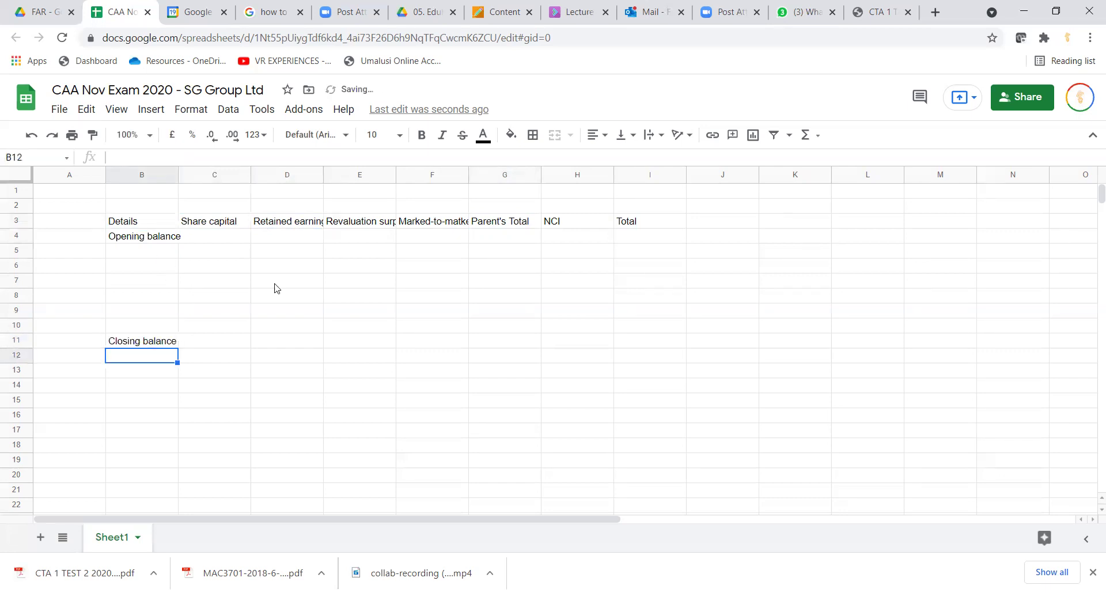
# Give the Closing balance row, B11 to I11, a top and a bottom border and make it bold
pyautogui.moveTo(135, 341); pyautogui.dragTo(647, 340)
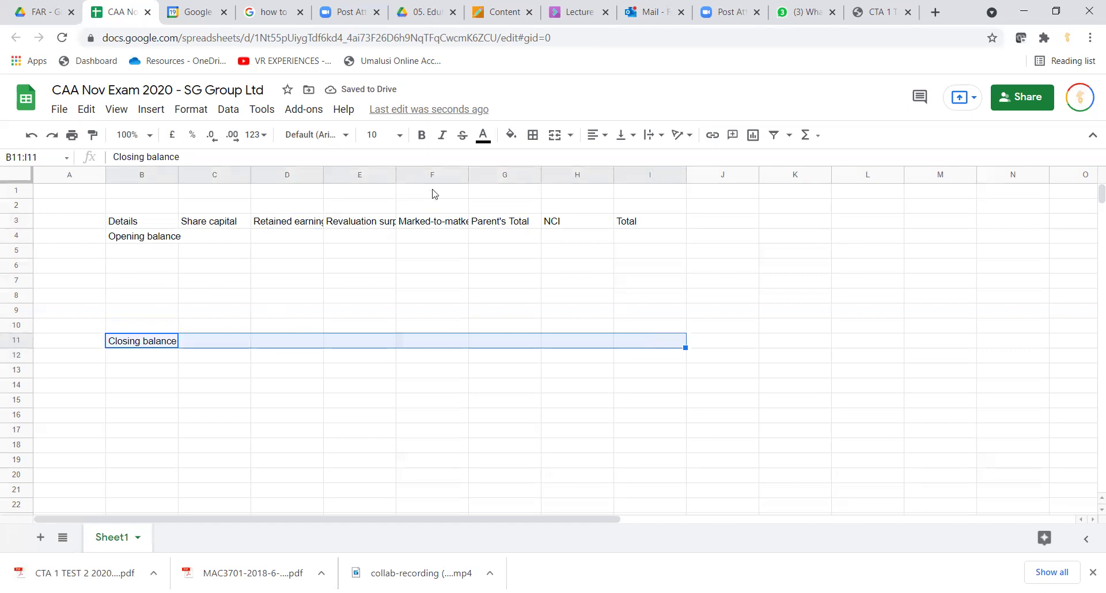
pyautogui.click(533, 135)
pyautogui.click(557, 184)
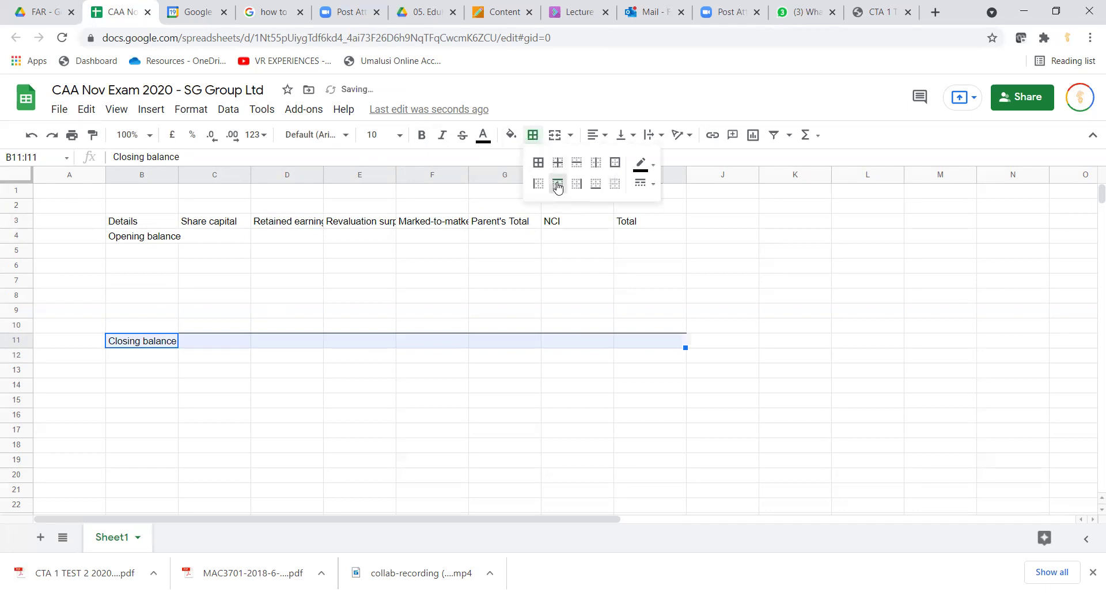
pyautogui.click(596, 185)
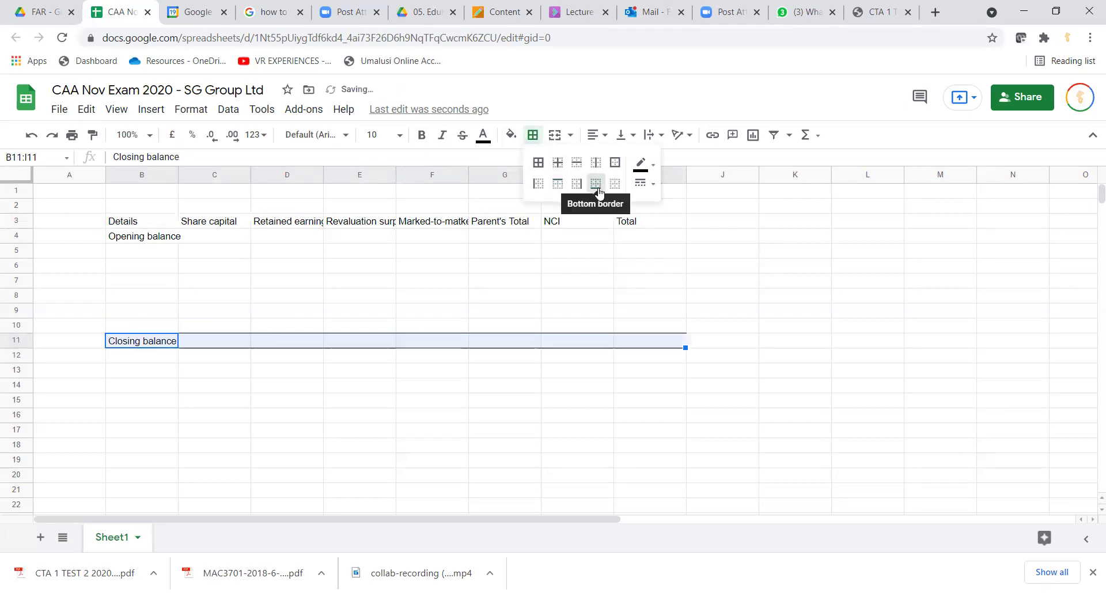
pyautogui.click(429, 137)
# Widen column B slightly so that the Opening balance and Closing balance labels fit
pyautogui.click(331, 372)
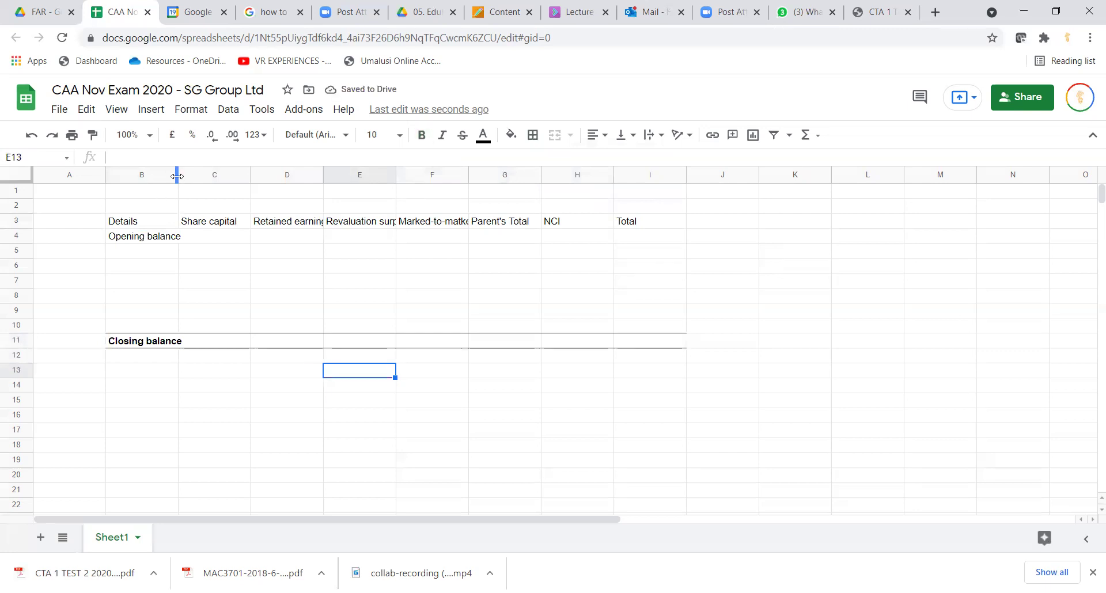
pyautogui.moveTo(177, 176); pyautogui.dragTo(185, 176)
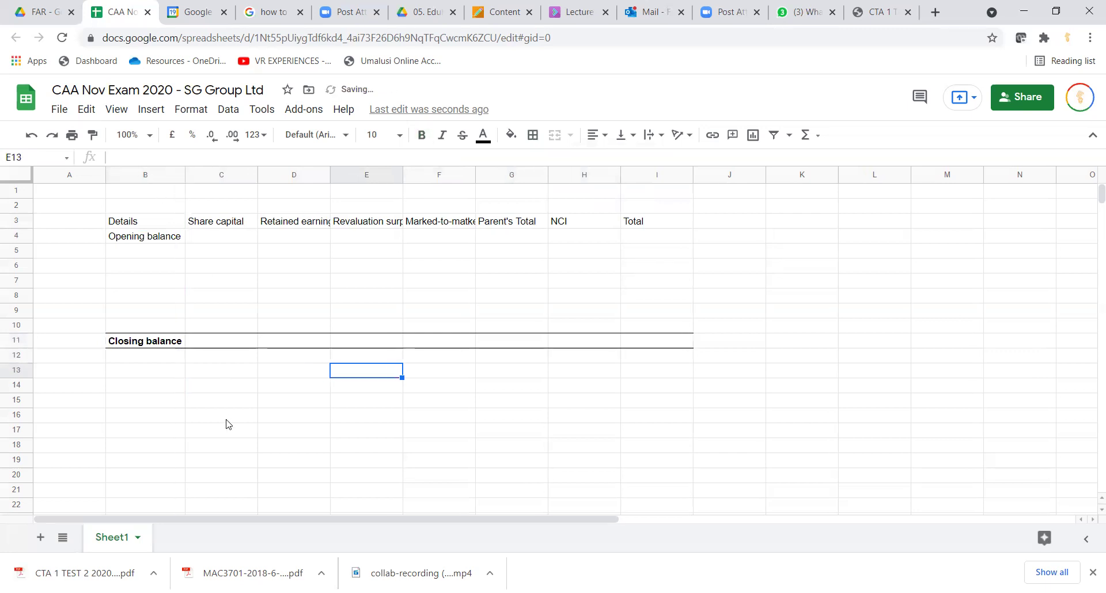
pyautogui.click(227, 421)
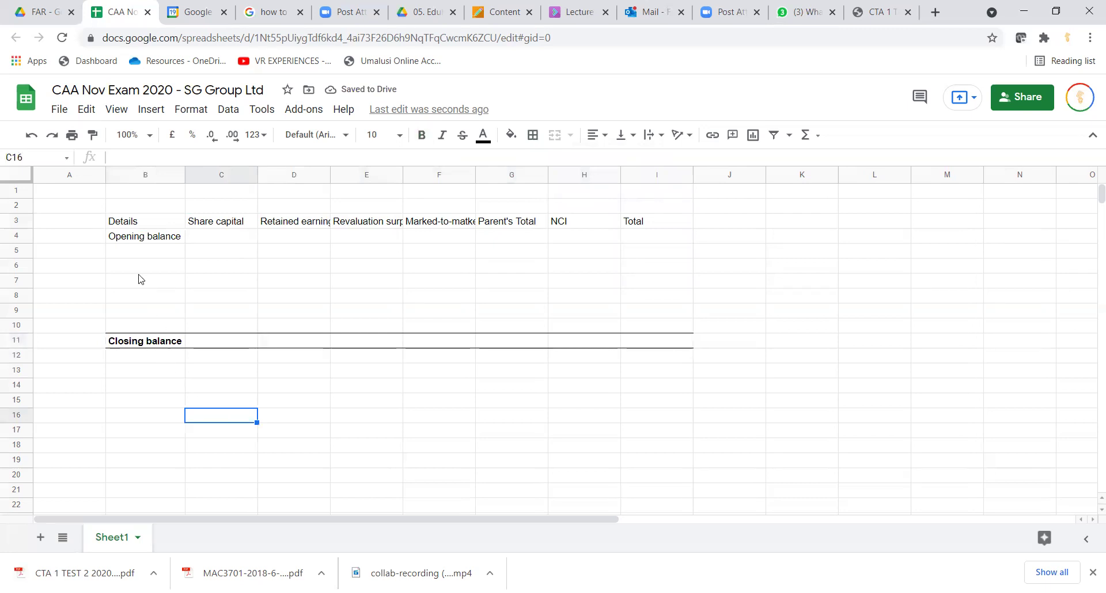
# Enter the row label Profit or loss in cell B5, below Opening balance
pyautogui.click(126, 256)
pyautogui.write('TCI')
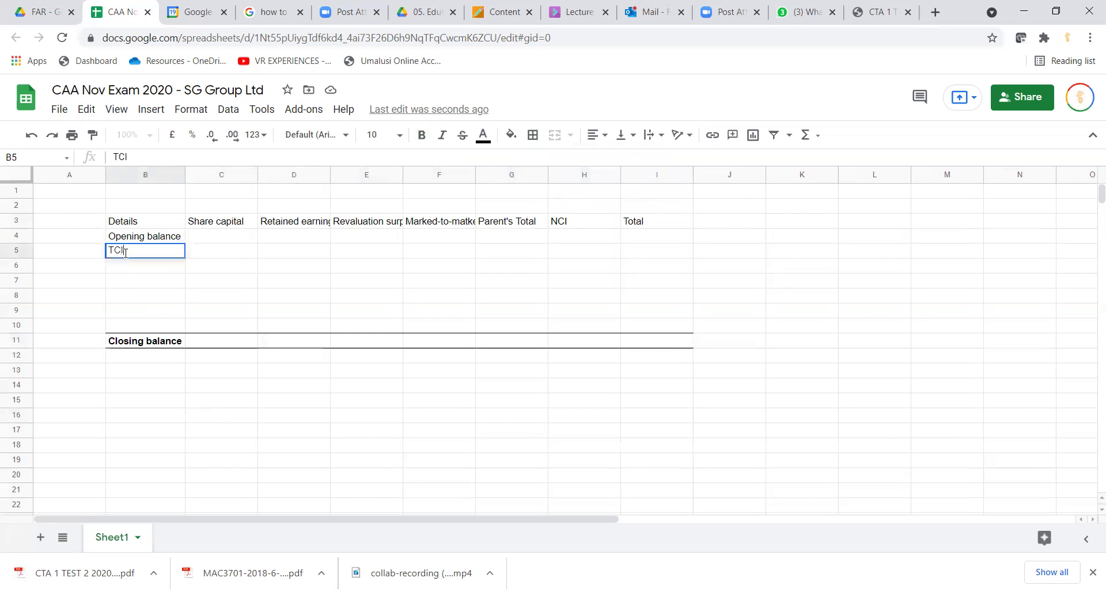
pyautogui.press('BackSpace')
pyautogui.press('BackSpace')
pyautogui.press('BackSpace')
pyautogui.write('Profit or loss')
pyautogui.press('Return')
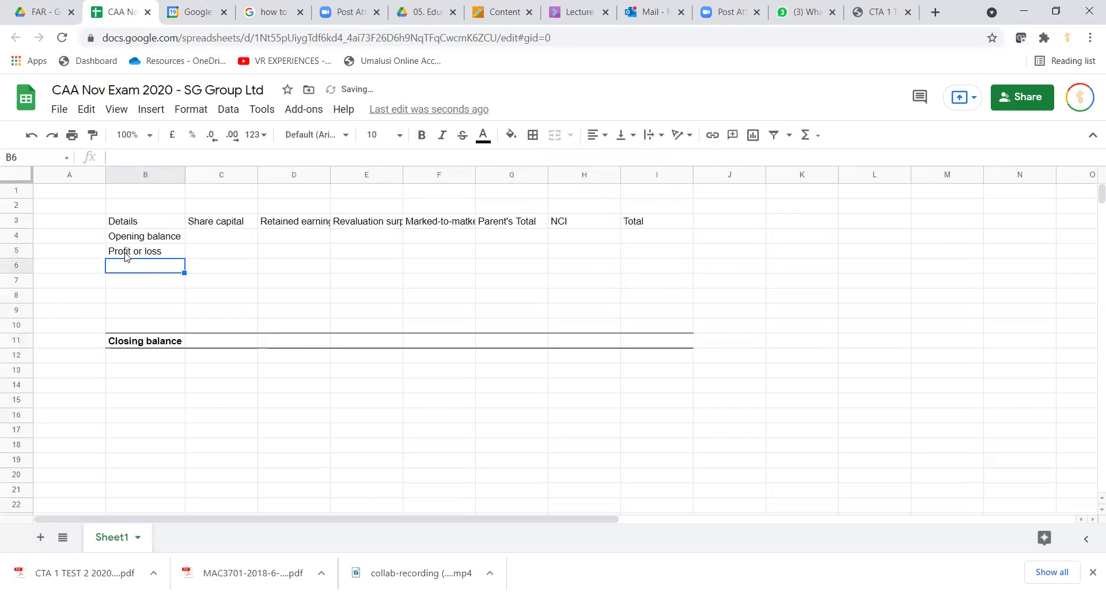
# Enter the row label OCI in cell B6, below Profit or loss
pyautogui.write('O')
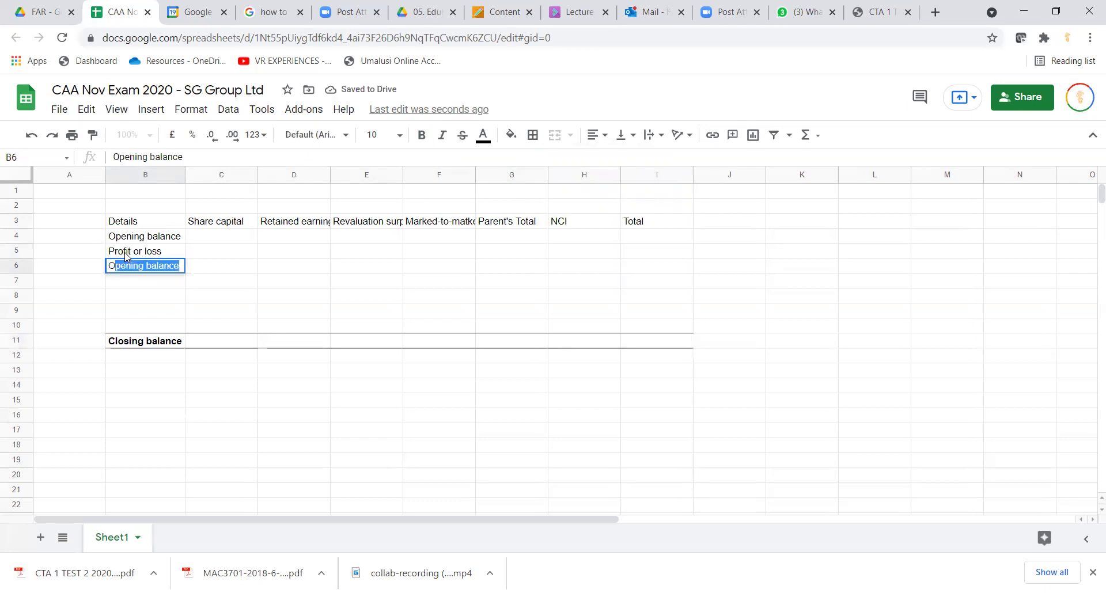
pyautogui.write('ther')
pyautogui.press('BackSpace')
pyautogui.press('BackSpace')
pyautogui.press('BackSpace')
pyautogui.press('BackSpace')
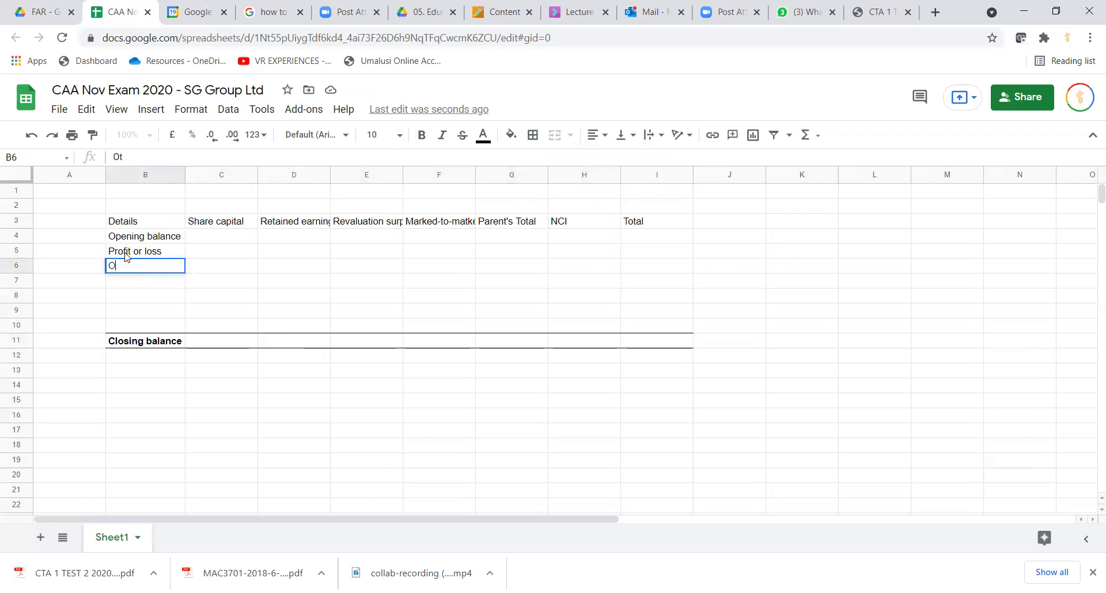
pyautogui.write('CI')
pyautogui.press('Return')
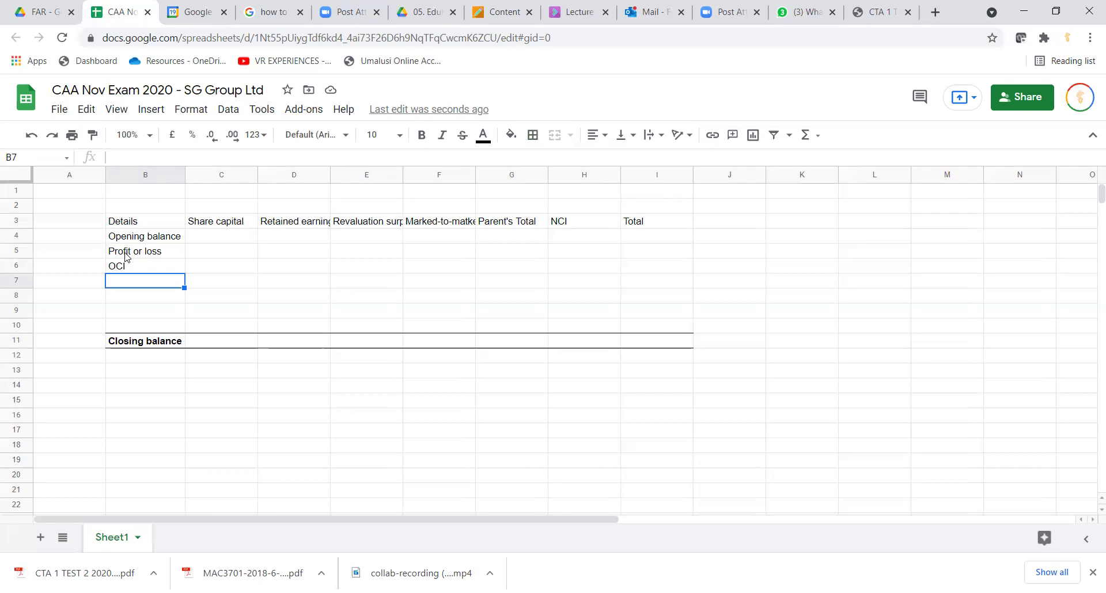
# Enter the row label Acquisition of subsidiary in cell B7 and fit column B's width to it
pyautogui.write('A')
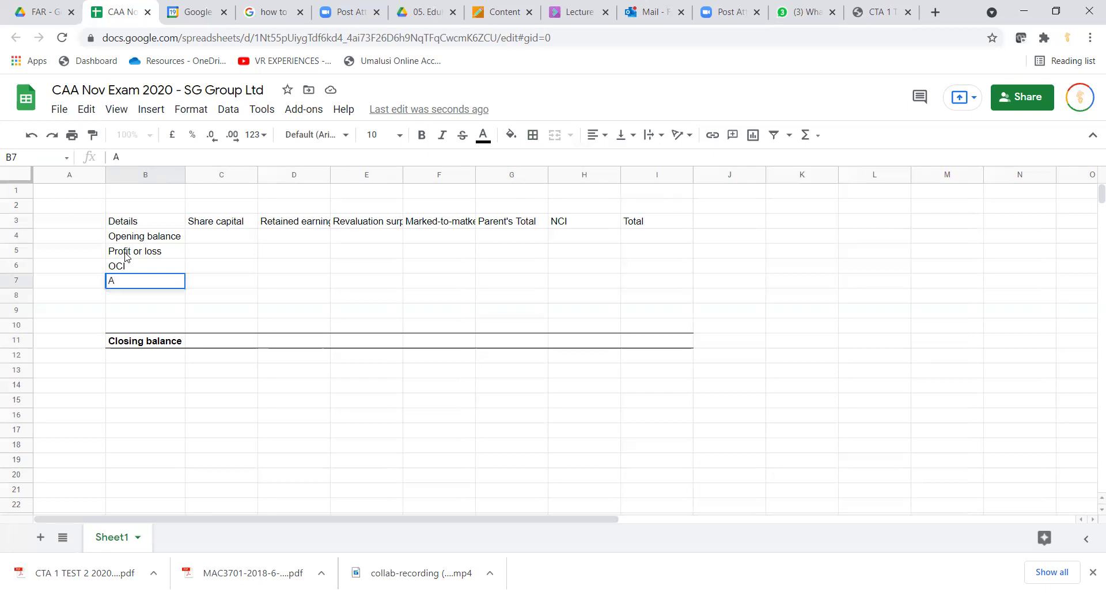
pyautogui.write('cquisition of ')
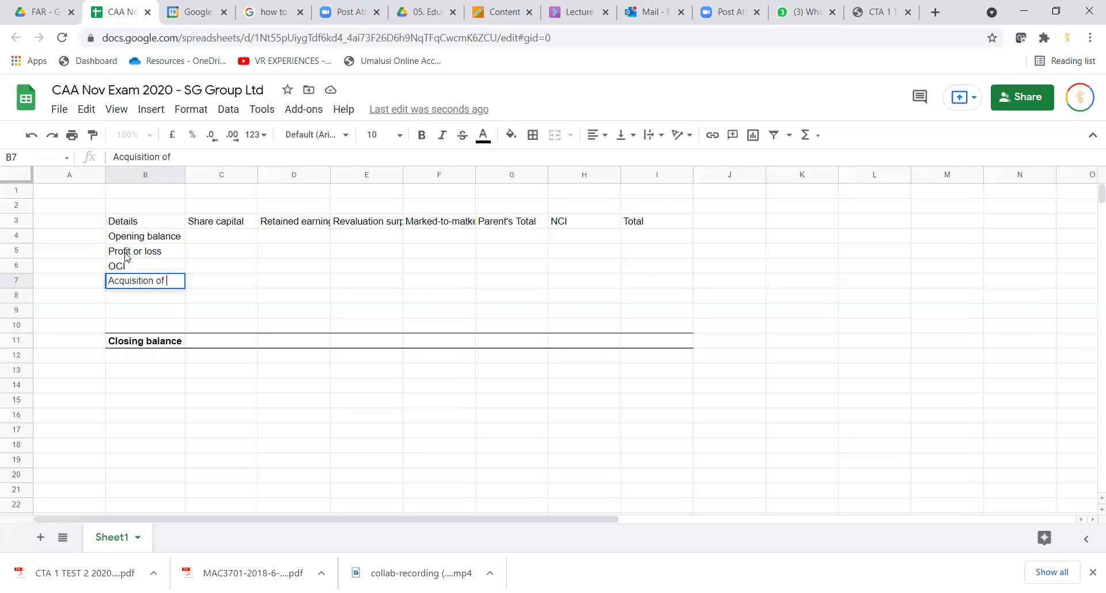
pyautogui.write('subsidiary')
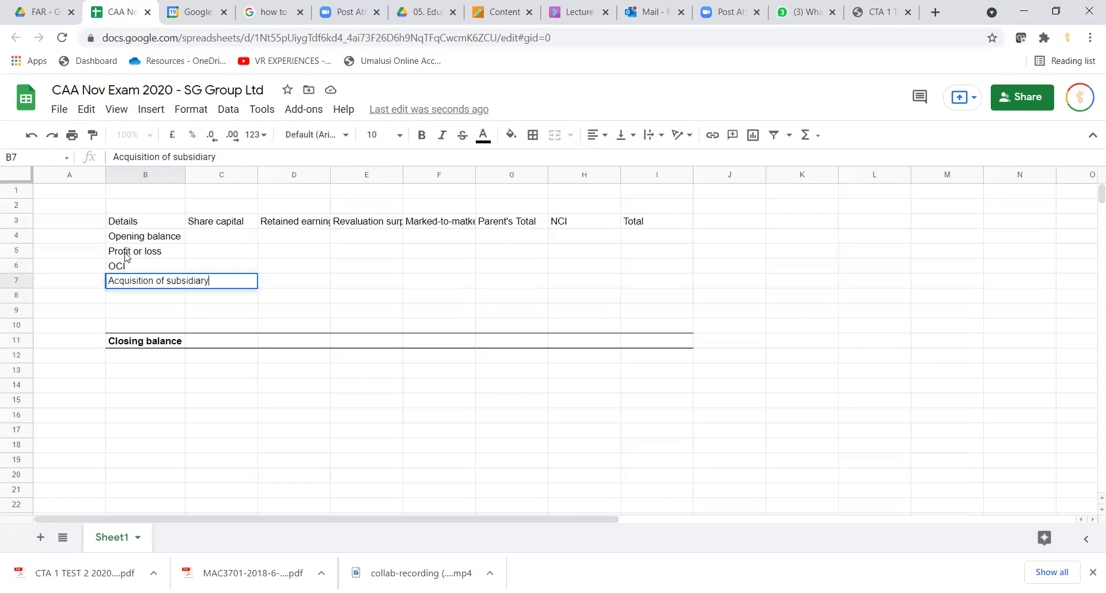
pyautogui.press('Return')
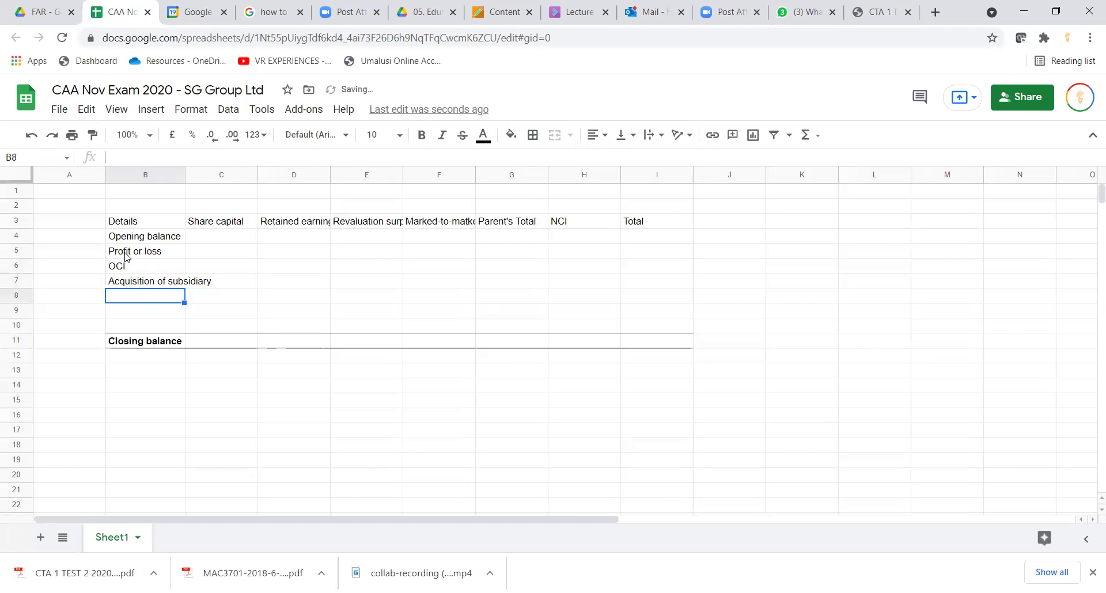
pyautogui.doubleClick(184, 175)
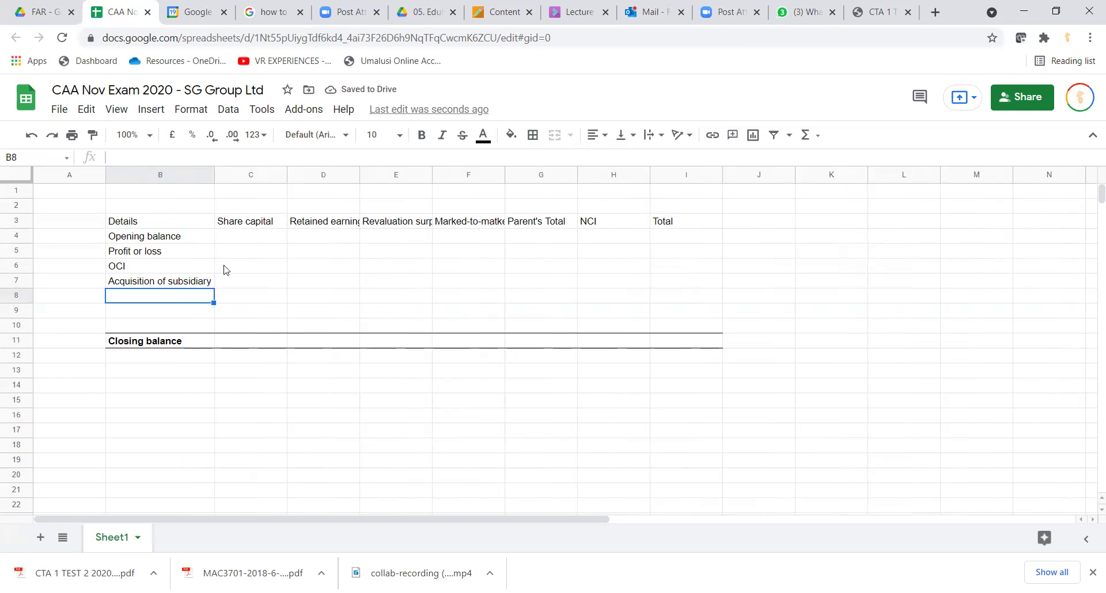
# Enter the placeholder xxx in the NCI column for Acquisition of subsidiary, OCI and Profit or loss, cells H7, H6 and H5
pyautogui.click(251, 287)
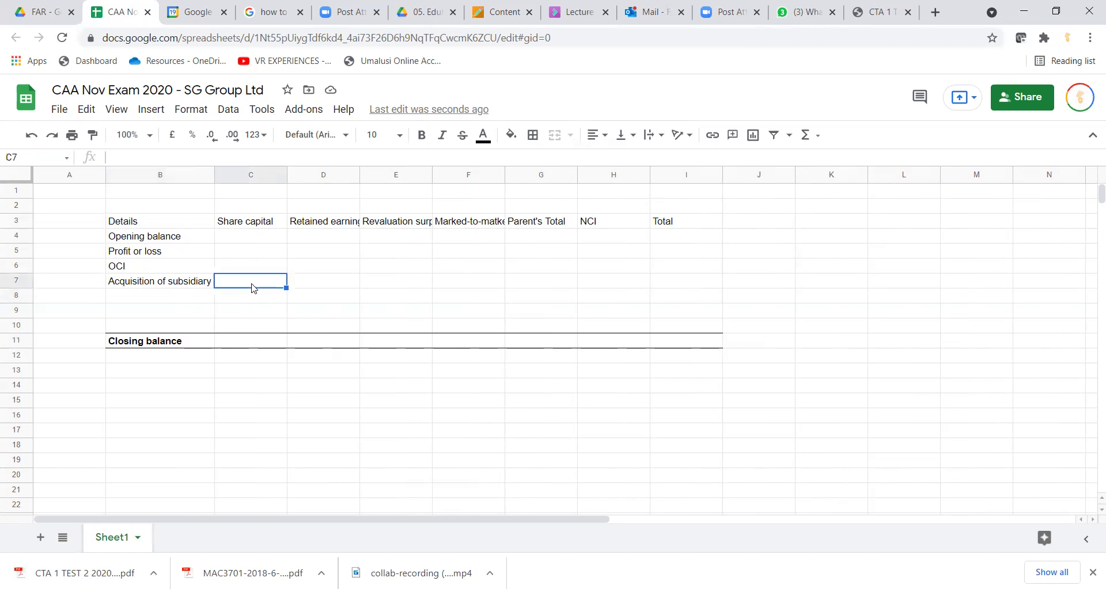
pyautogui.press('Right')
pyautogui.press('Right')
pyautogui.press('Right')
pyautogui.press('Right')
pyautogui.press('Right')
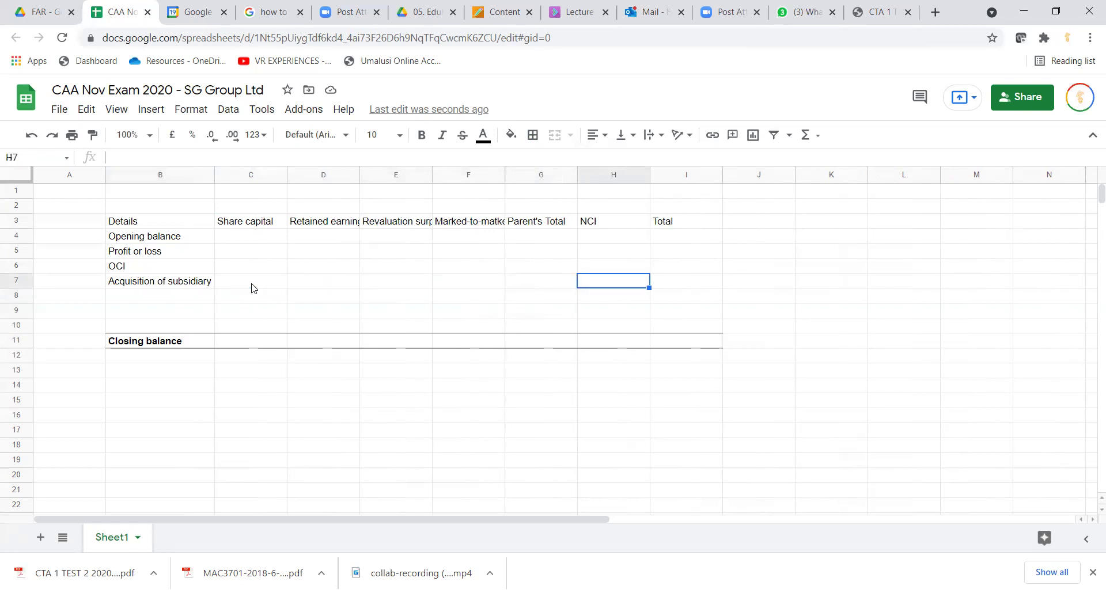
pyautogui.write('xxx')
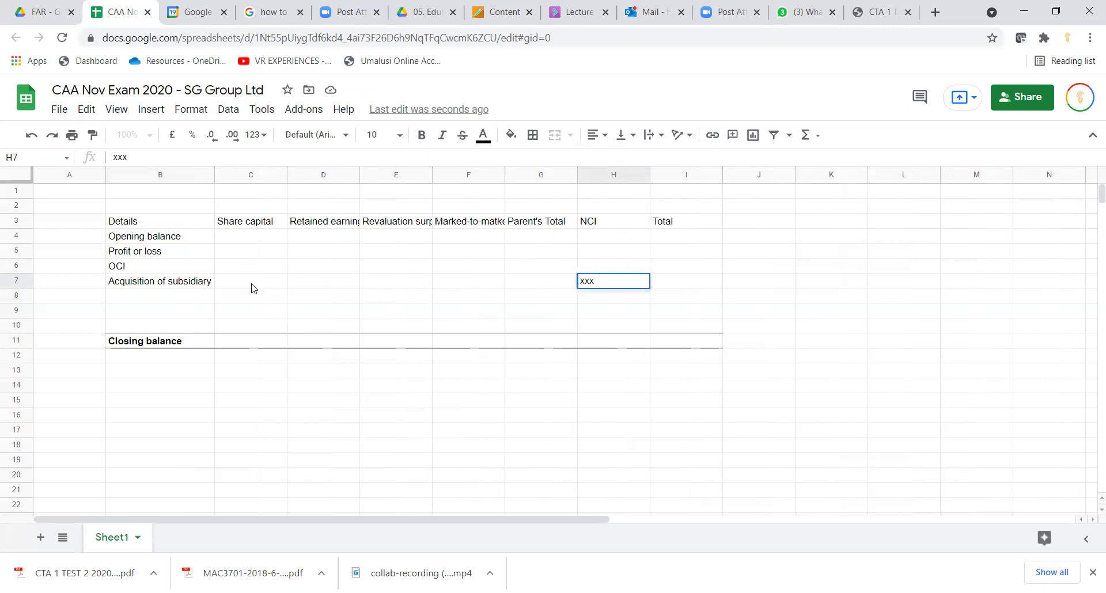
pyautogui.press('Up')
pyautogui.write('xx')
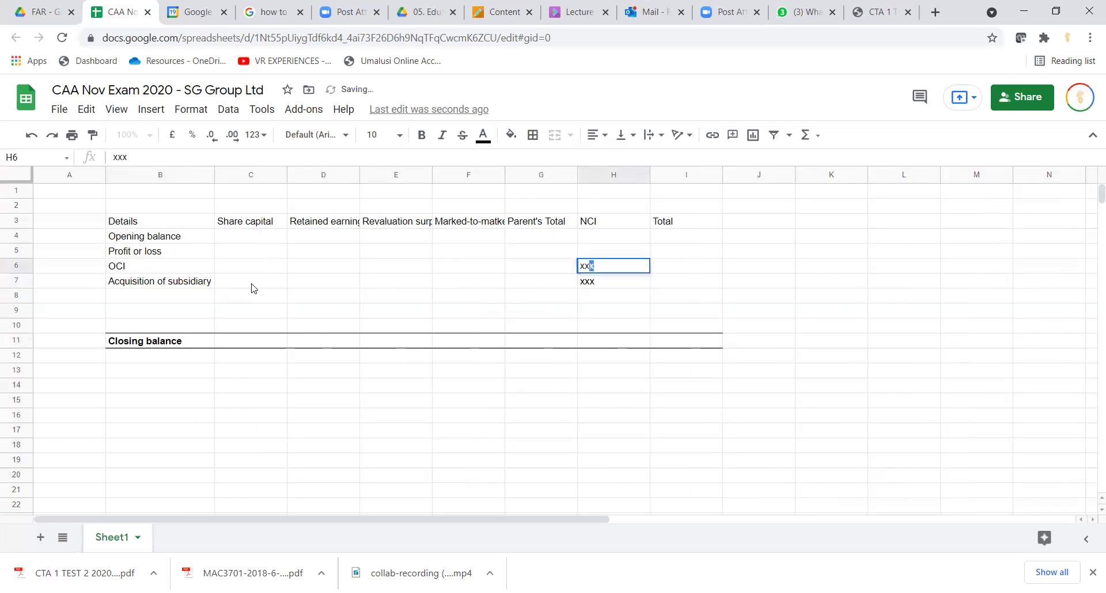
pyautogui.press('Tab')
pyautogui.press('Up')
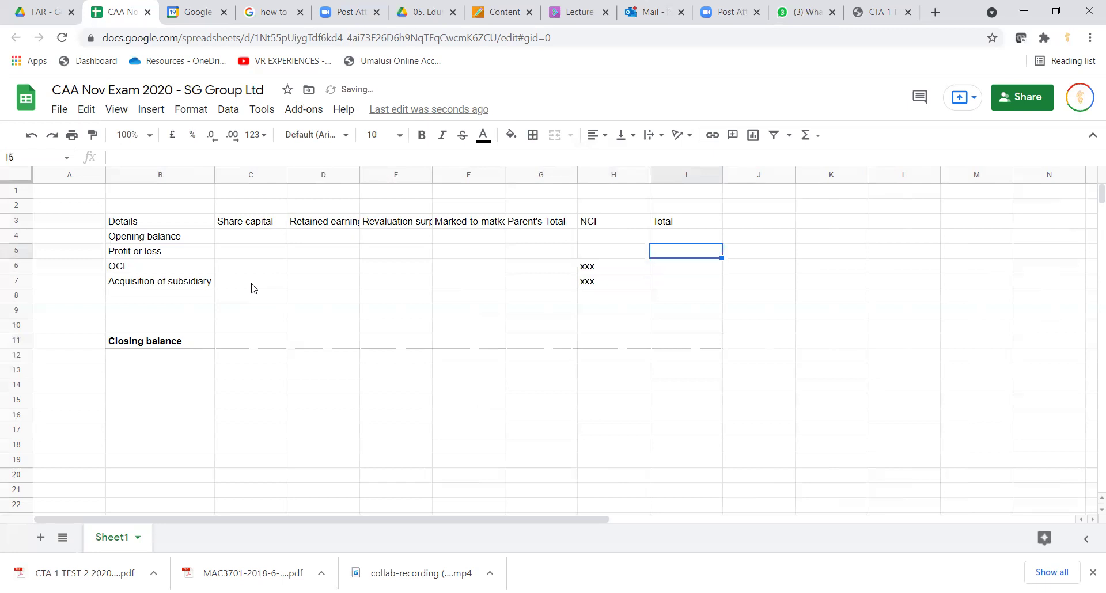
pyautogui.press('Left')
pyautogui.write('xxx')
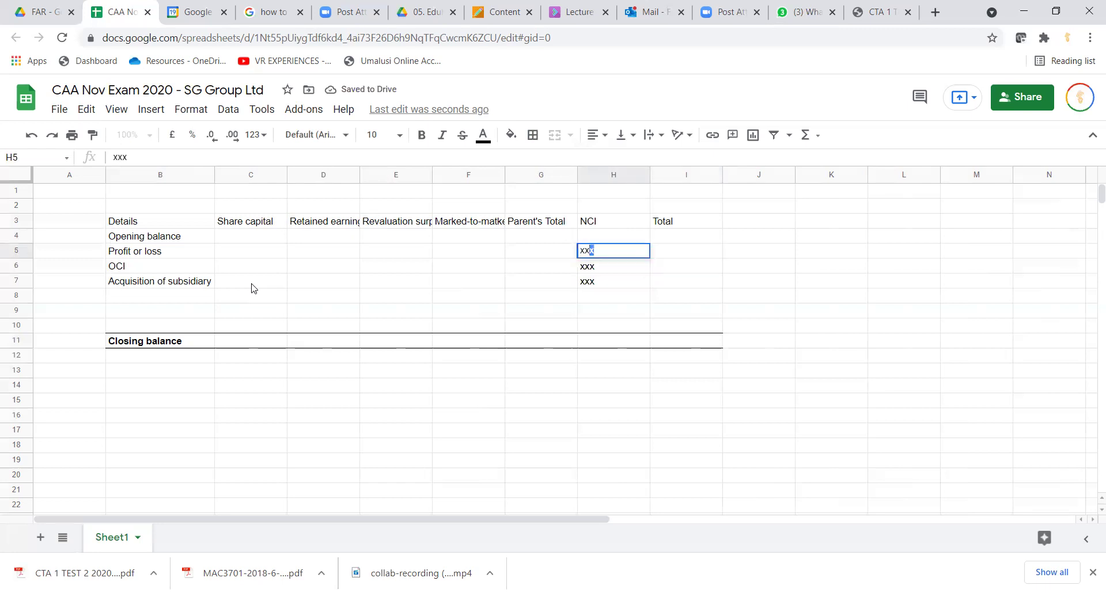
# Enter the placeholder xxx under Retained earnings for Profit or loss (D5), and in the OCI row's two reserve columns (E6 and F6)
pyautogui.press('Left')
pyautogui.press('Left')
pyautogui.press('Left')
pyautogui.press('Left')
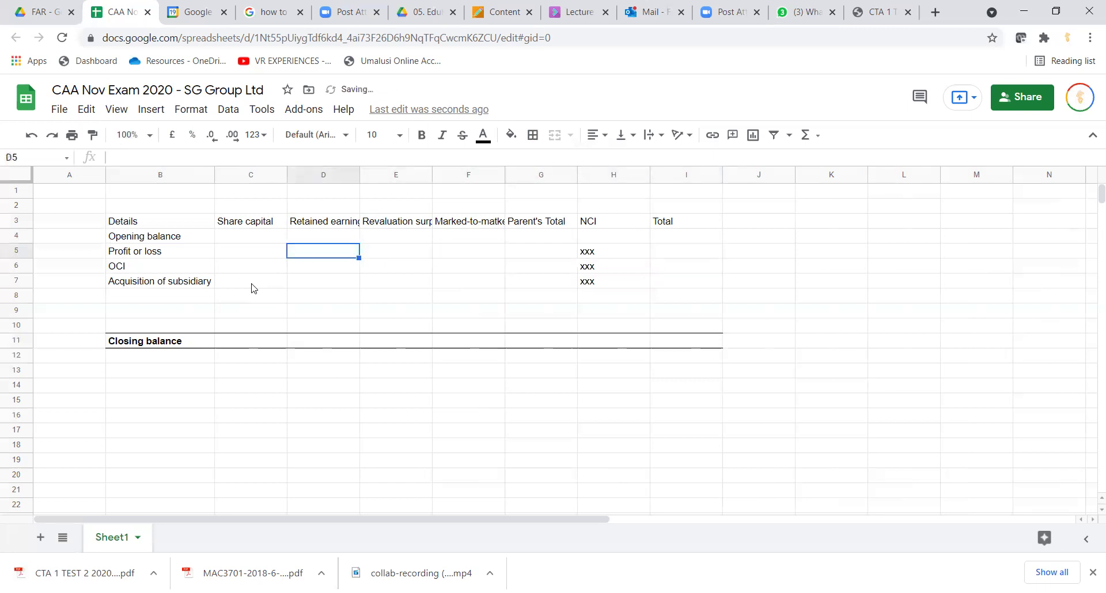
pyautogui.write('xxx')
pyautogui.press('Tab')
pyautogui.press('Down')
pyautogui.write('xxx')
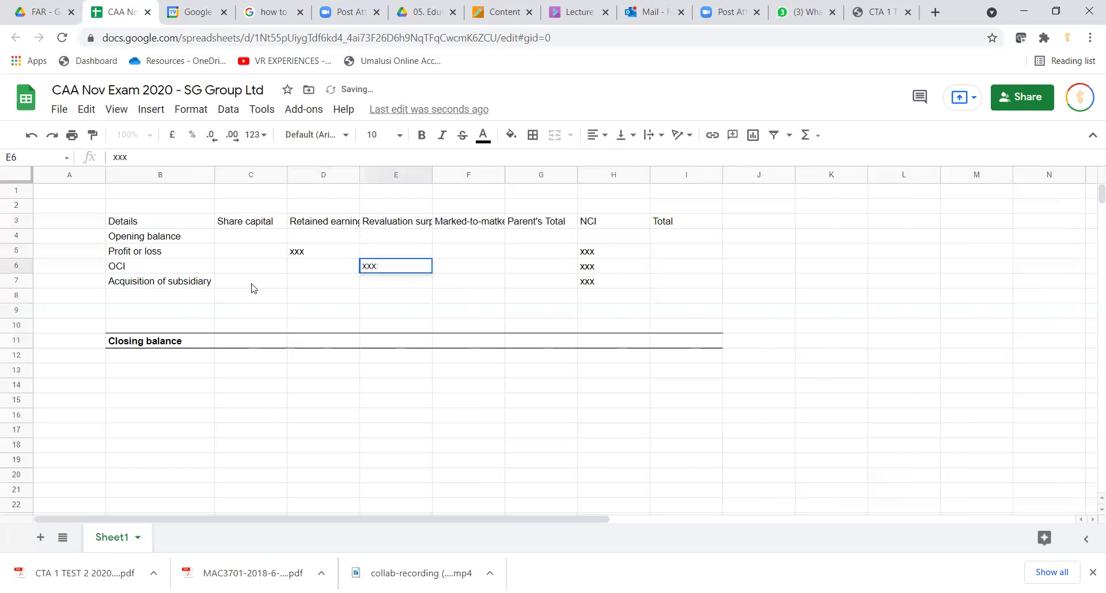
pyautogui.press('Tab')
pyautogui.write('xxx')
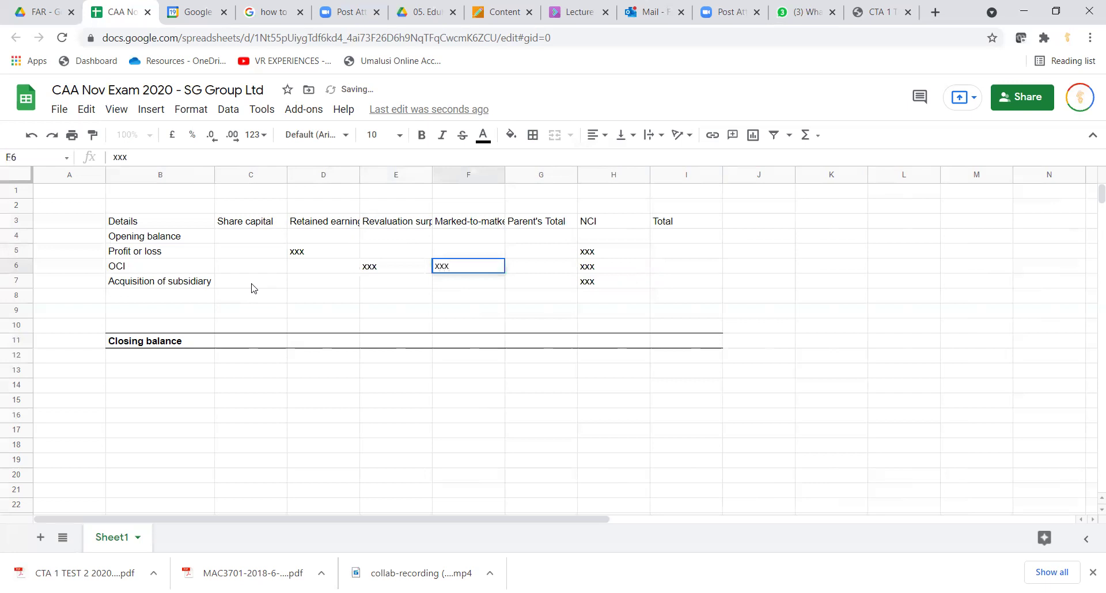
pyautogui.press('Return')
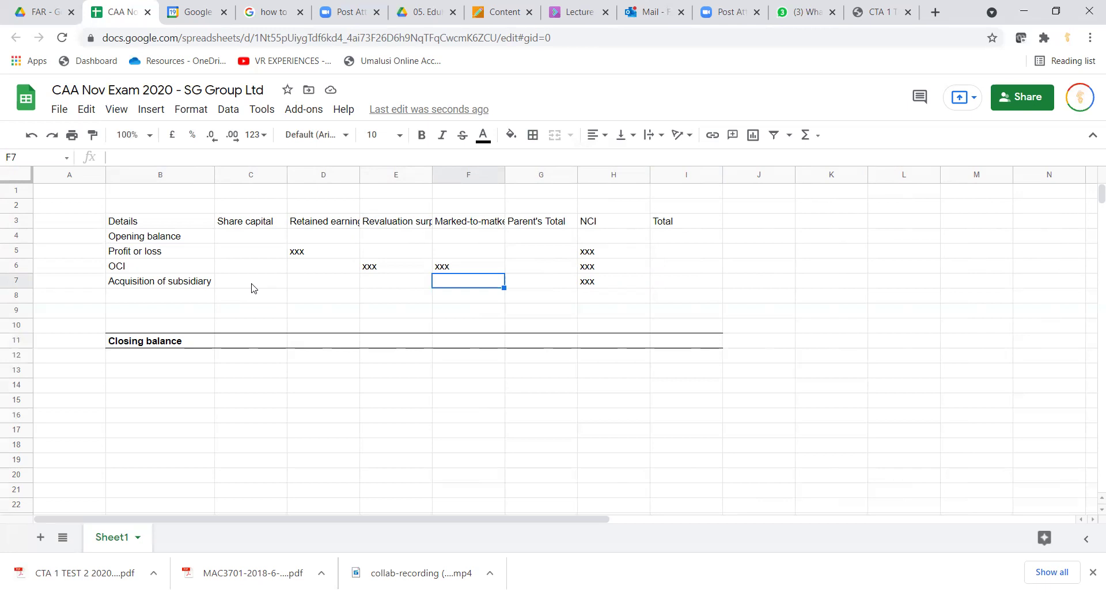
# Enter the row label Dividends in cell B8, below Acquisition of subsidiary
pyautogui.press('Down')
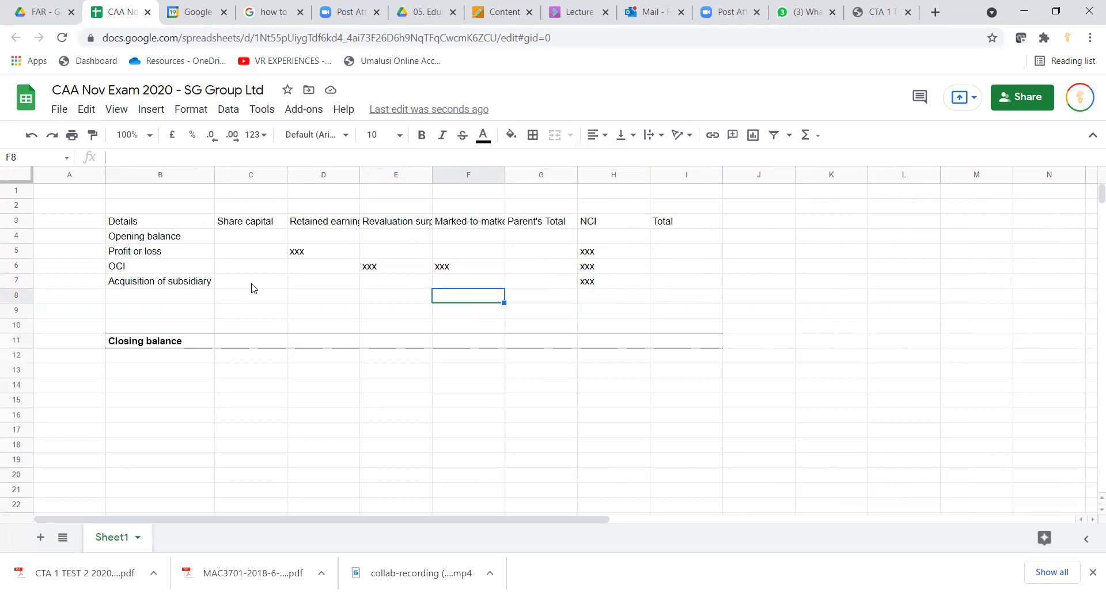
pyautogui.press('Left')
pyautogui.press('Left')
pyautogui.press('Left')
pyautogui.press('Left')
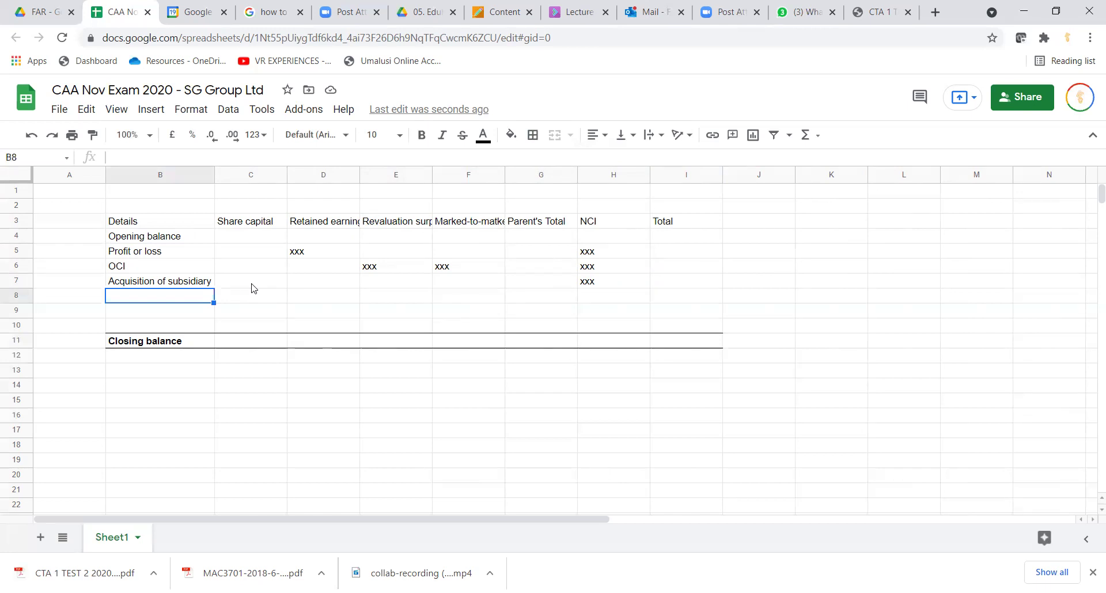
pyautogui.press('Down')
pyautogui.press('Up')
pyautogui.write('D')
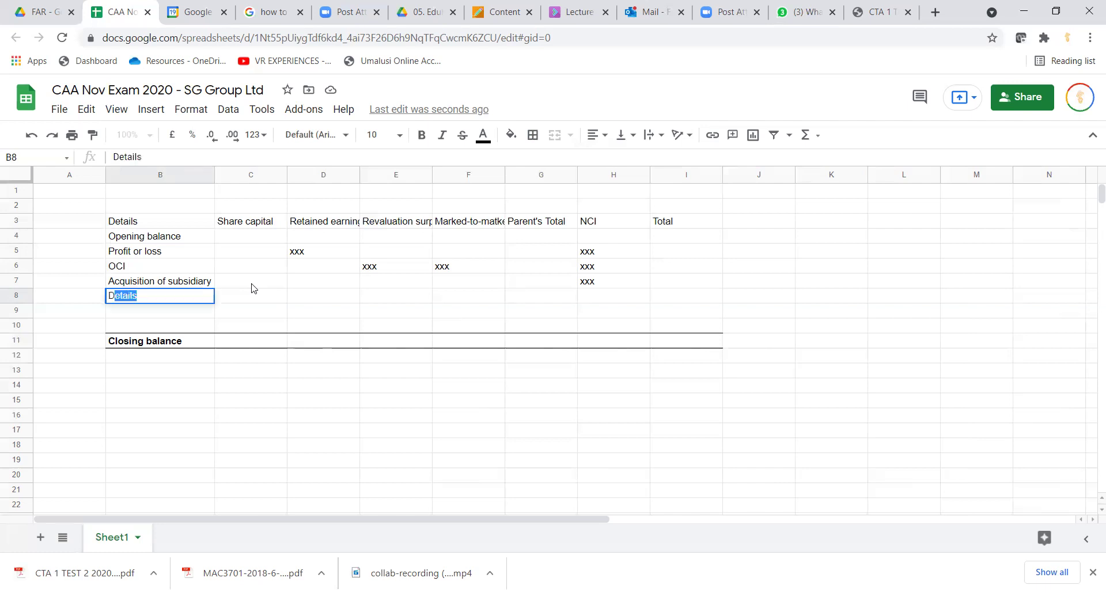
pyautogui.write('ividends')
# Enter the bracketed placeholder (xxx) in the Dividends row under Retained earnings (D8) and NCI (H8)
pyautogui.press('Tab')
pyautogui.press('Tab')
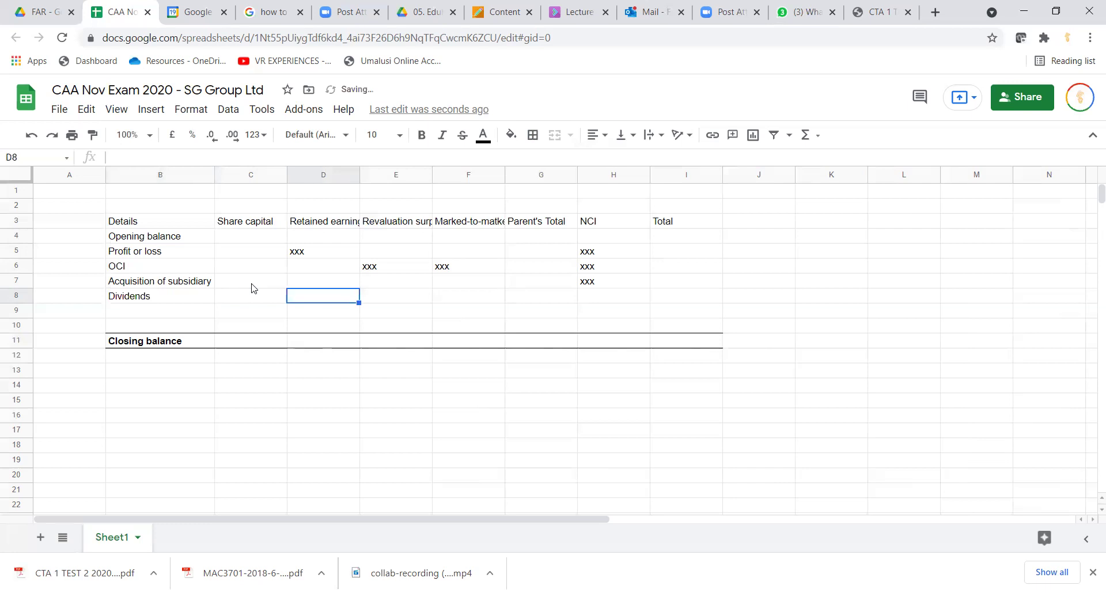
pyautogui.write('(xxx)')
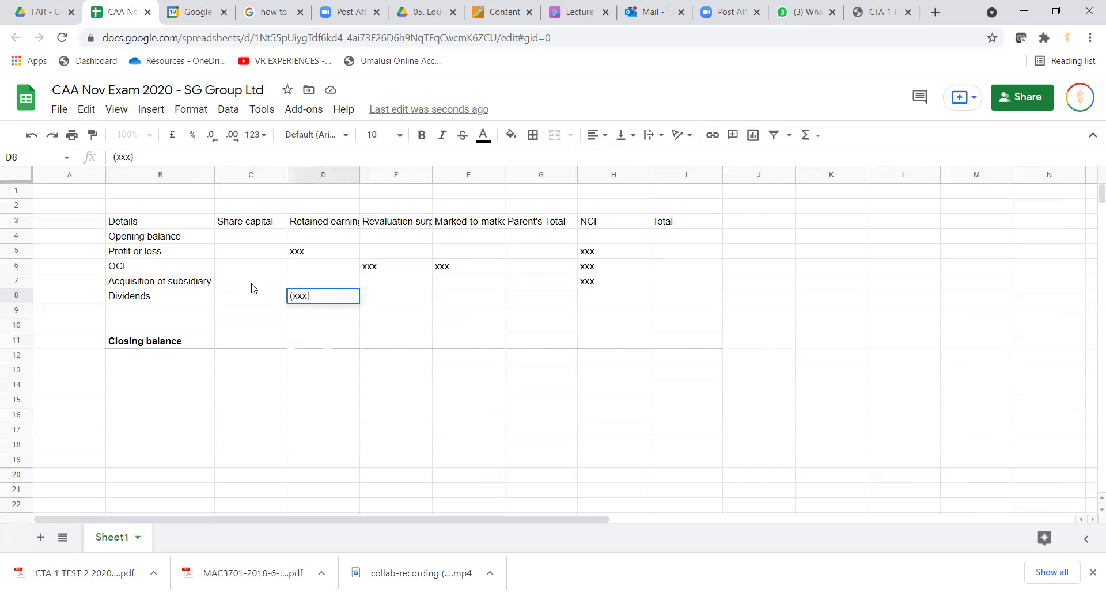
pyautogui.press('Tab')
pyautogui.hotkey('shift', 'Tab')
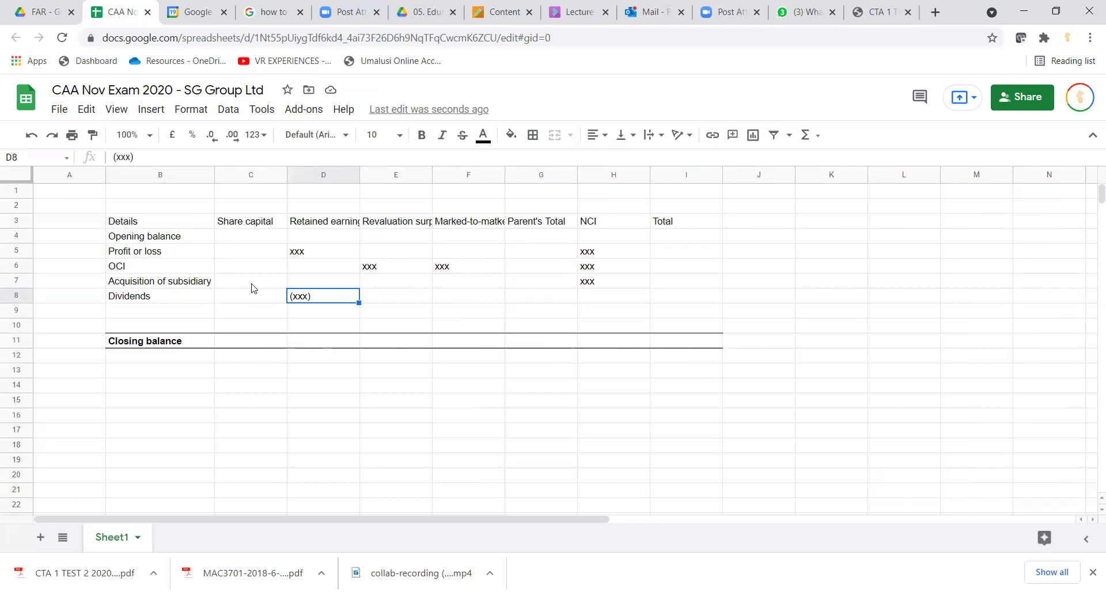
pyautogui.press('Right')
pyautogui.press('Right')
pyautogui.press('Right')
pyautogui.press('Right')
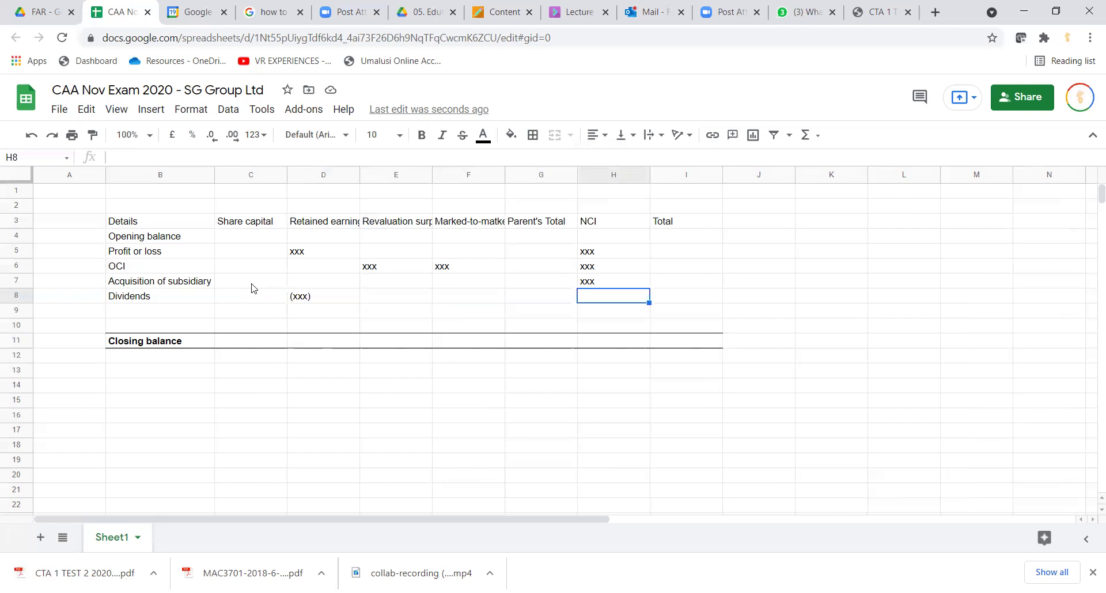
pyautogui.write('(xx')
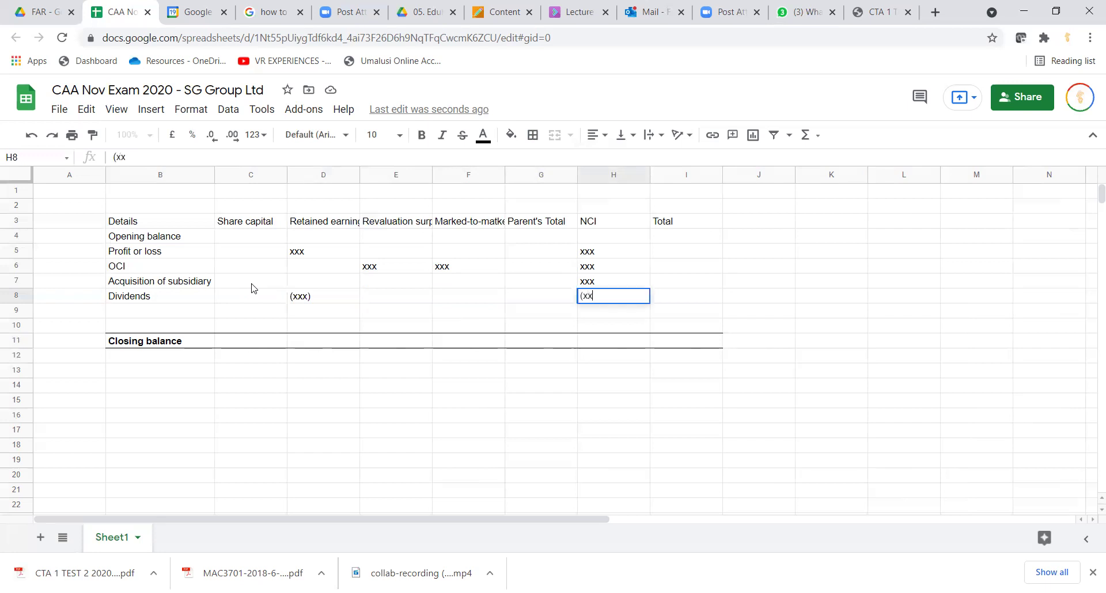
pyautogui.write('x)')
pyautogui.press('Left')
# Compare the parent's equity columns, Share capital to the mark-to-market reserve (C to F), with the NCI column H
pyautogui.press('Left')
pyautogui.press('Left')
pyautogui.press('Left')
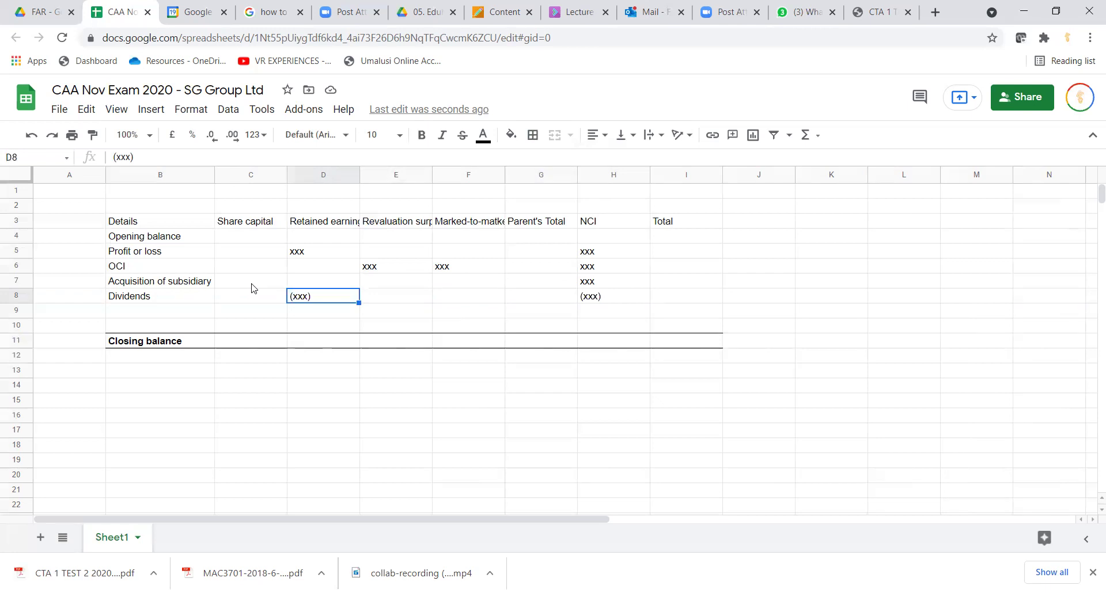
pyautogui.press('Up')
pyautogui.press('Up')
pyautogui.press('Up')
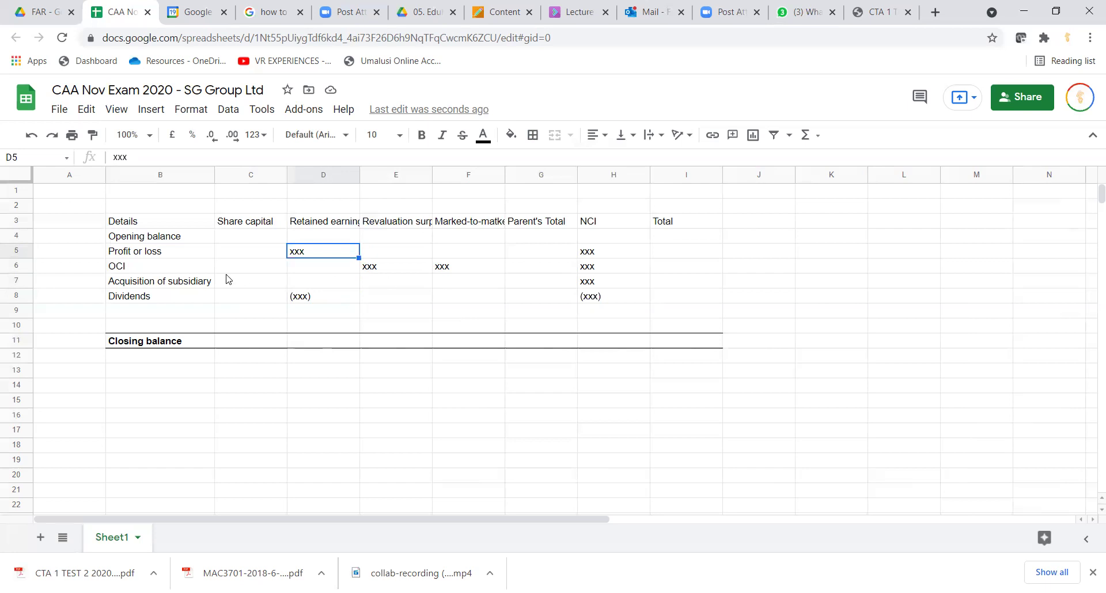
pyautogui.moveTo(241, 224); pyautogui.dragTo(471, 325)
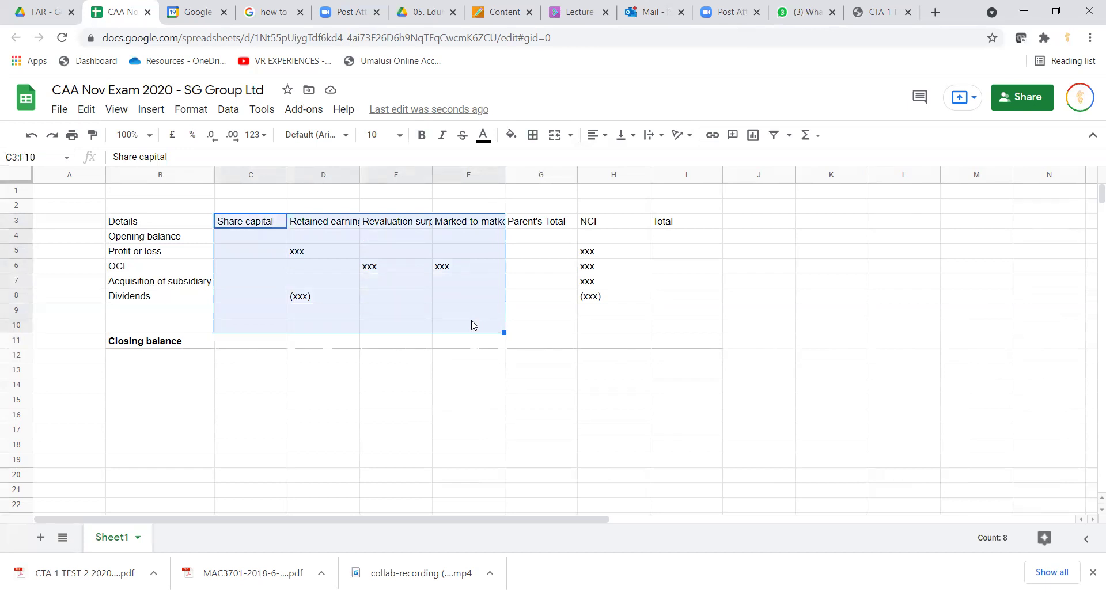
pyautogui.click(599, 230)
pyautogui.moveTo(599, 230); pyautogui.dragTo(608, 327)
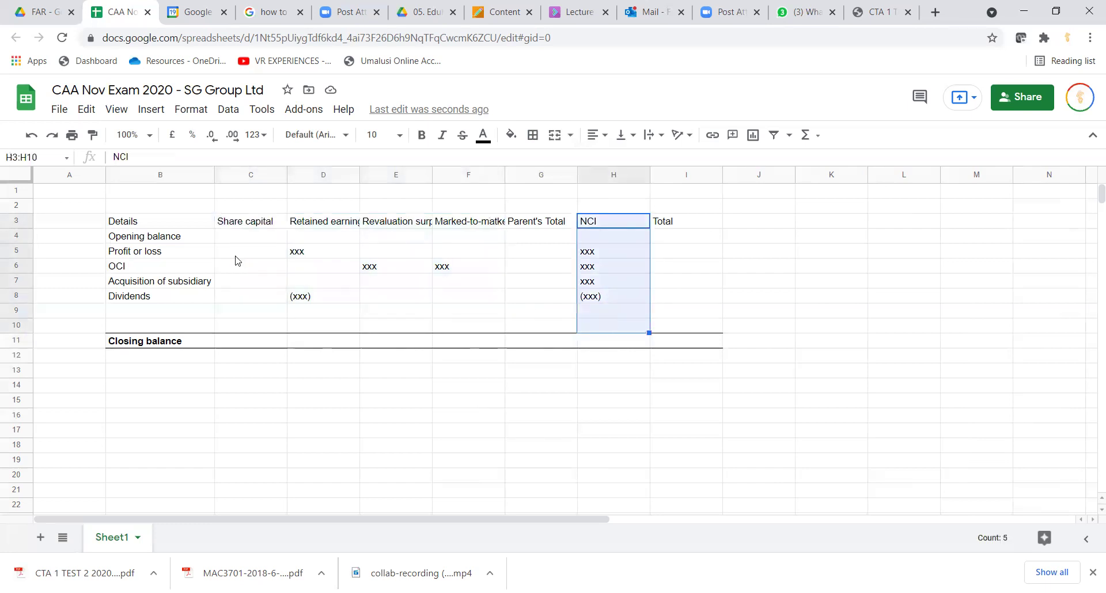
pyautogui.click(257, 224)
pyautogui.moveTo(256, 224)
pyautogui.mouseDown()
pyautogui.moveTo(440, 224)
pyautogui.moveTo(465, 248)
pyautogui.moveTo(465, 318)
pyautogui.mouseUp()
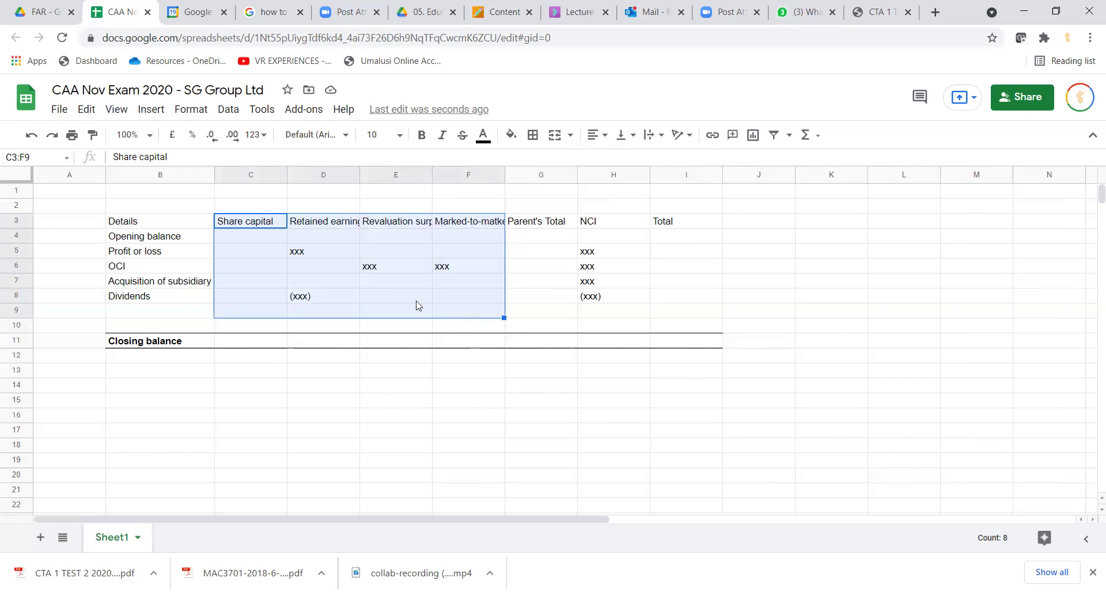
# Examine the placeholder cells of the Profit or loss, OCI and Acquisition of subsidiary rows across the parent and NCI columns
pyautogui.click(319, 254)
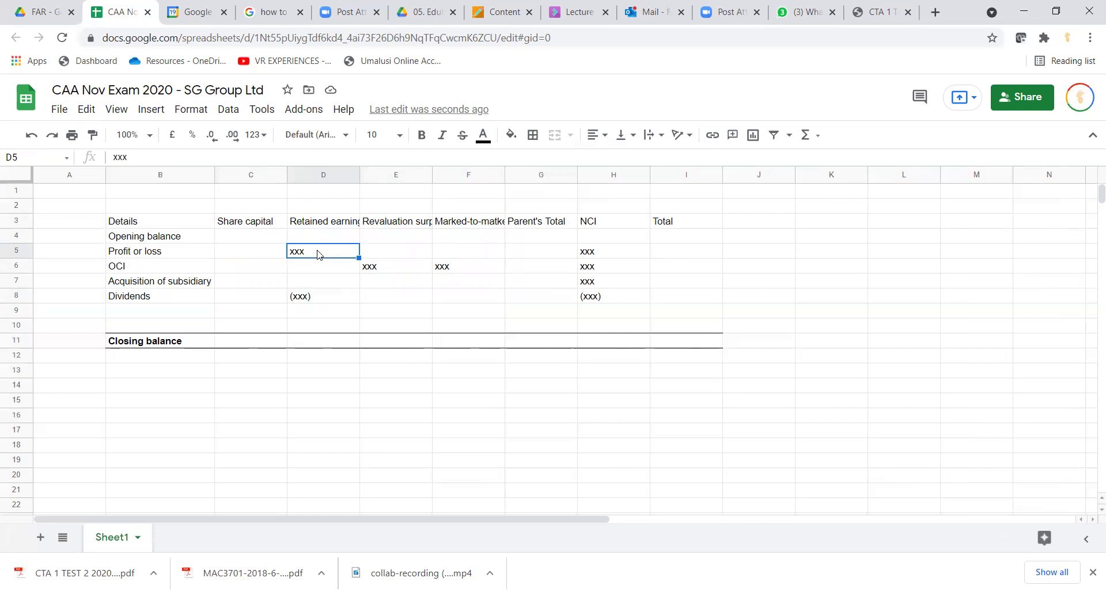
pyautogui.press('Right')
pyautogui.press('Right')
pyautogui.press('Right')
pyautogui.press('Right')
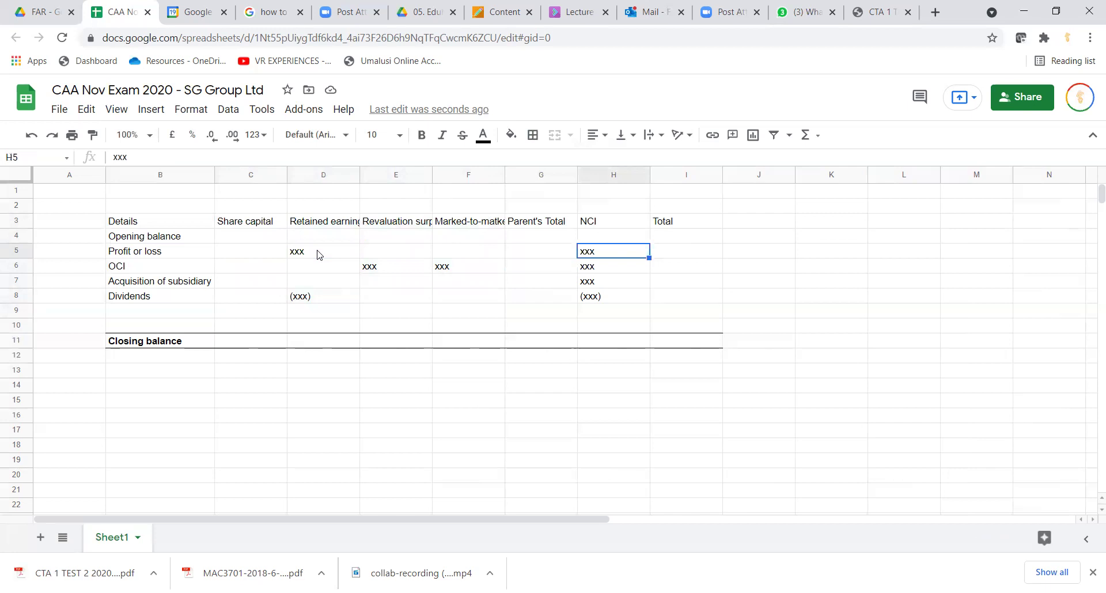
pyautogui.press('Left')
pyautogui.press('Left')
pyautogui.press('Left')
pyautogui.press('Down')
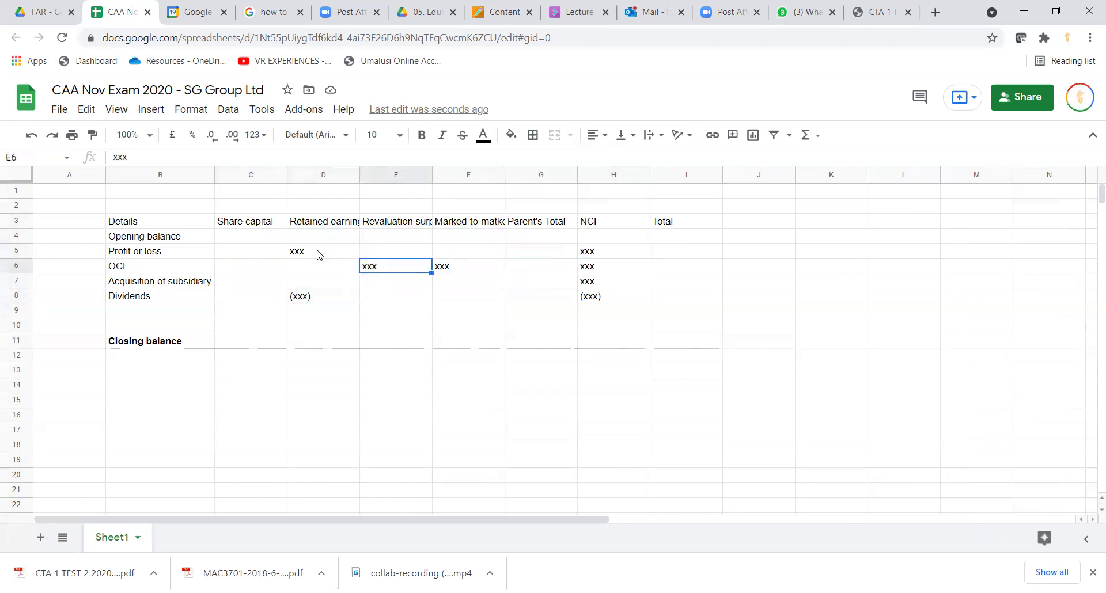
pyautogui.press('Right')
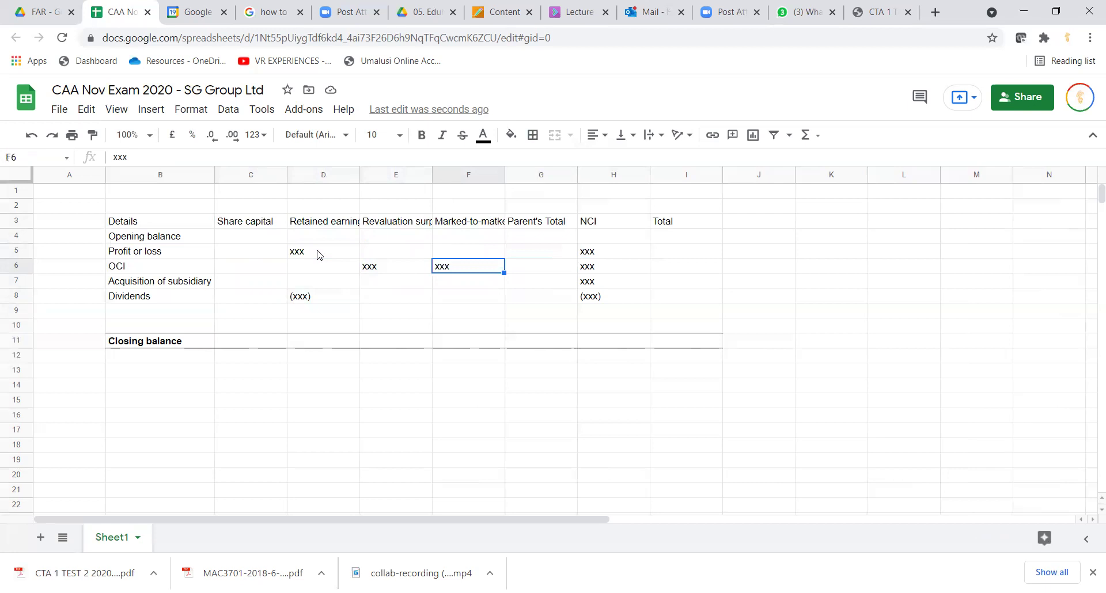
pyautogui.press('Right')
pyautogui.press('Right')
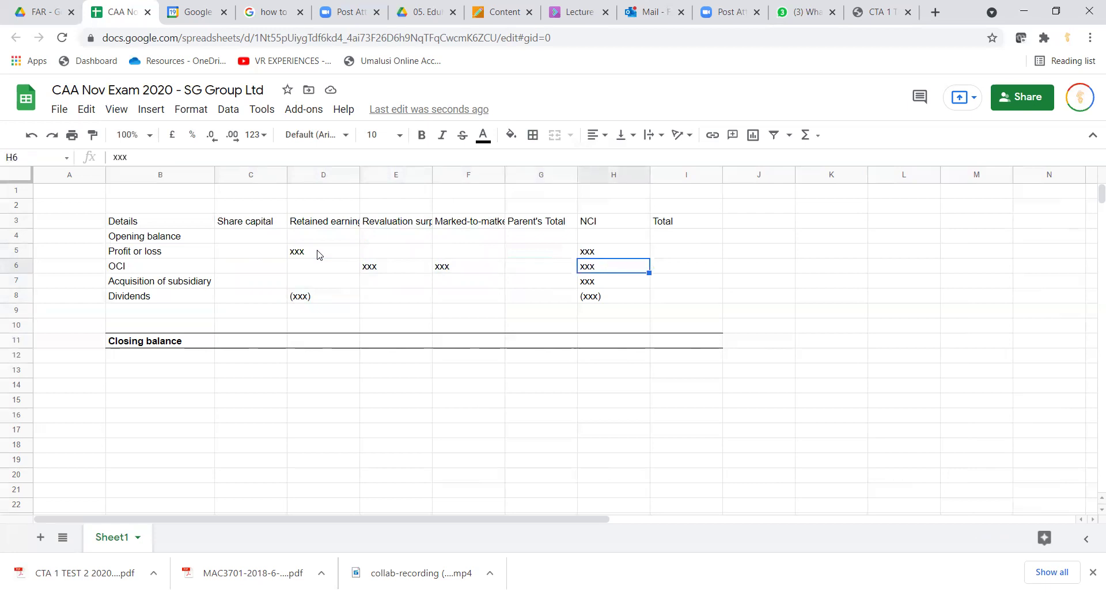
pyautogui.press('Down')
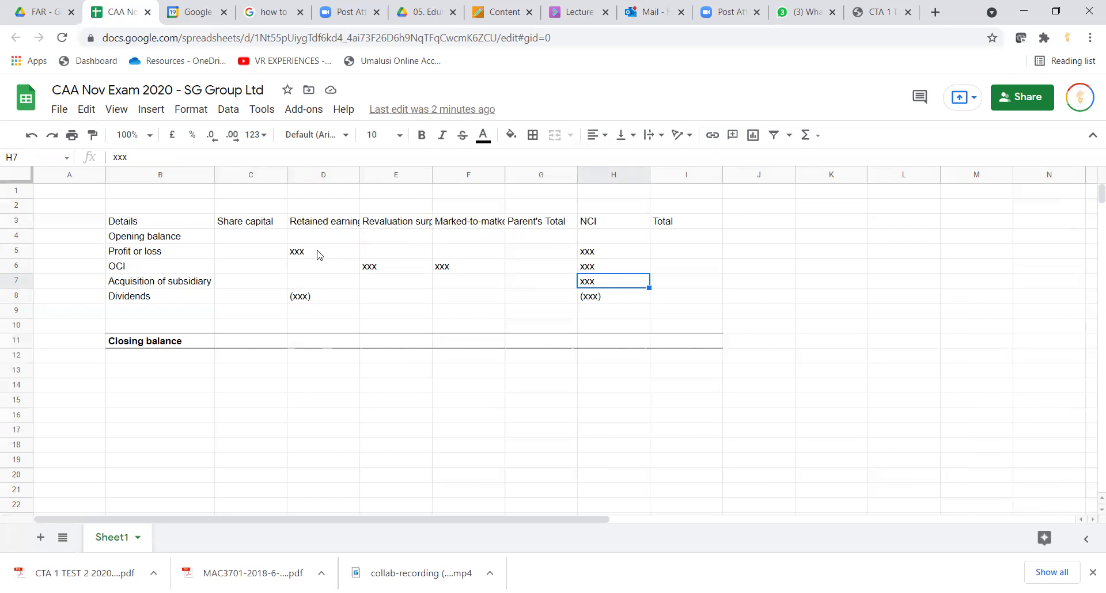
# Add a second, blank sheet to the workbook
pyautogui.click(41, 537)
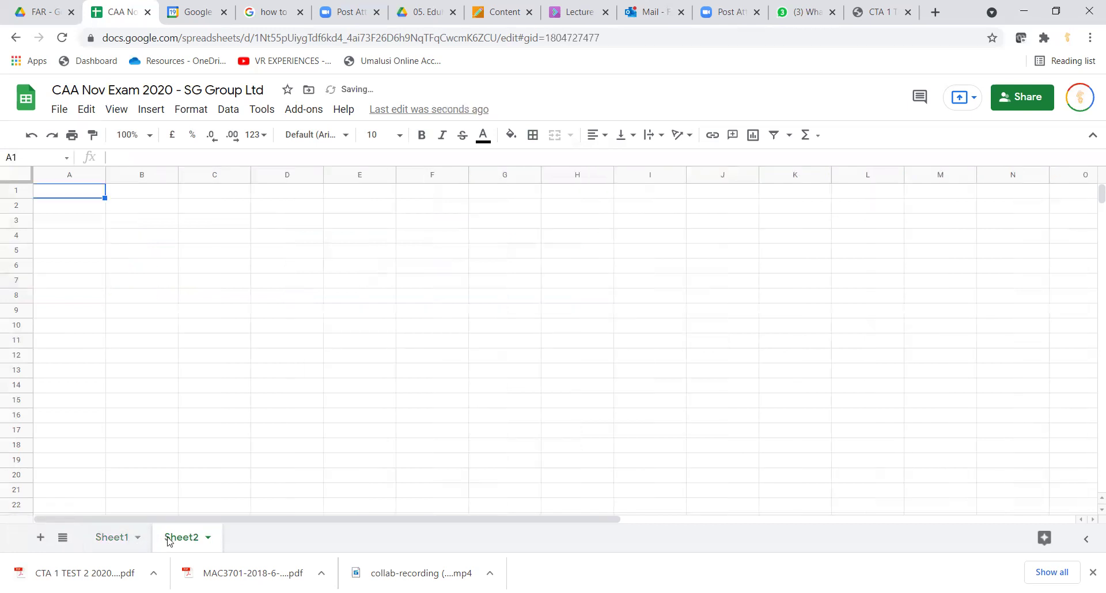
# Enter the label "Profot: SG" in cell B2 of the new sheet
pyautogui.click(134, 206)
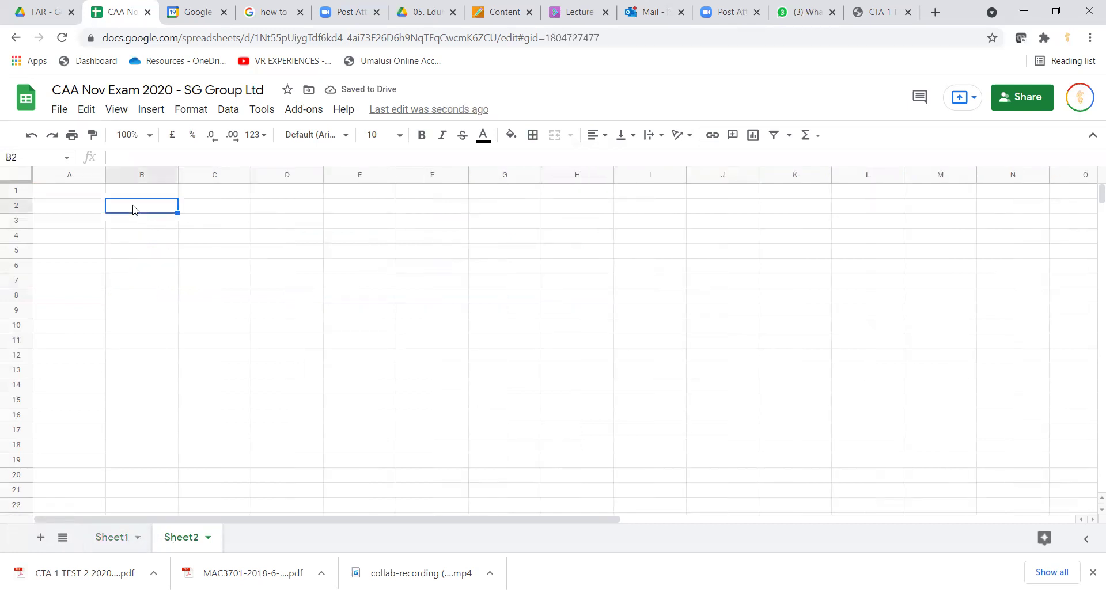
pyautogui.write('Profot from S')
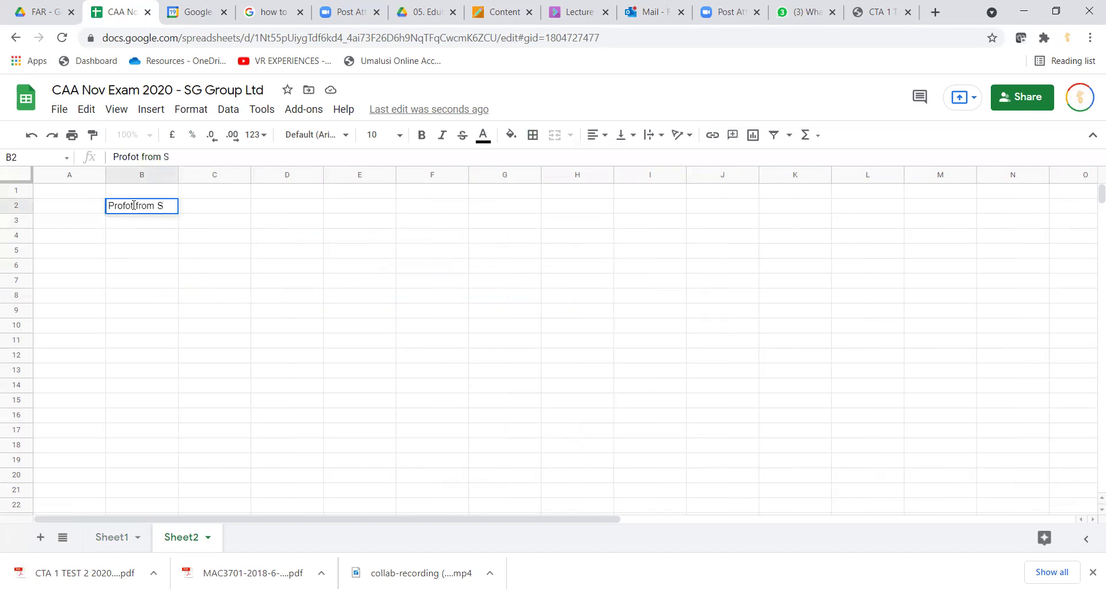
pyautogui.press('BackSpace')
pyautogui.press('BackSpace')
pyautogui.press('BackSpace')
pyautogui.press('BackSpace')
pyautogui.press('BackSpace')
pyautogui.press('BackSpace')
pyautogui.press('BackSpace')
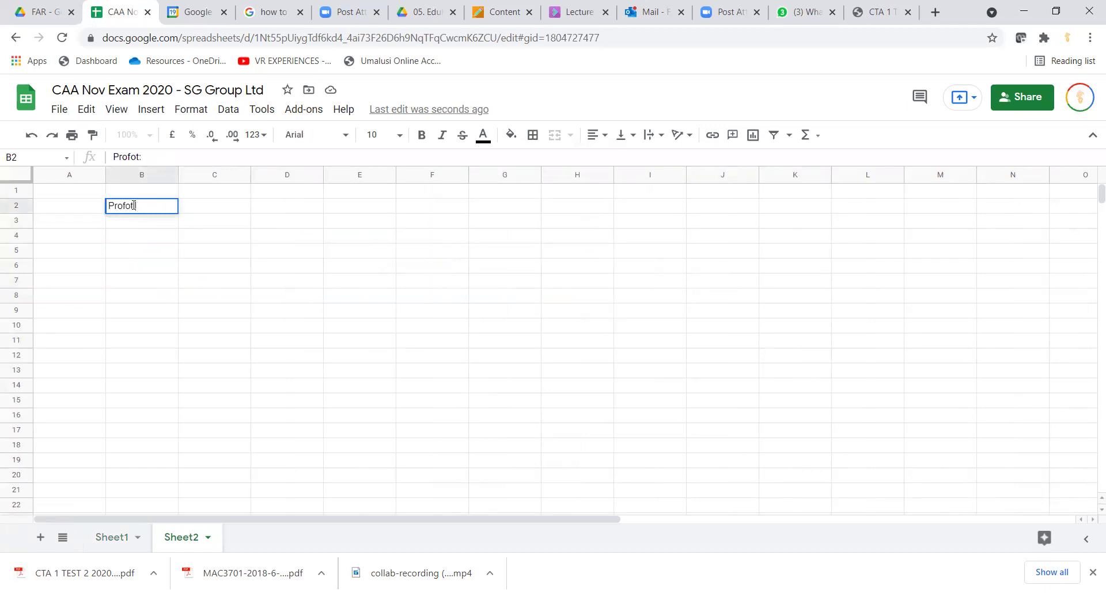
pyautogui.write(': SG')
# Enter the label "Profit: MS" in cell B9, leaving blank rows below the SG label
pyautogui.click(121, 312)
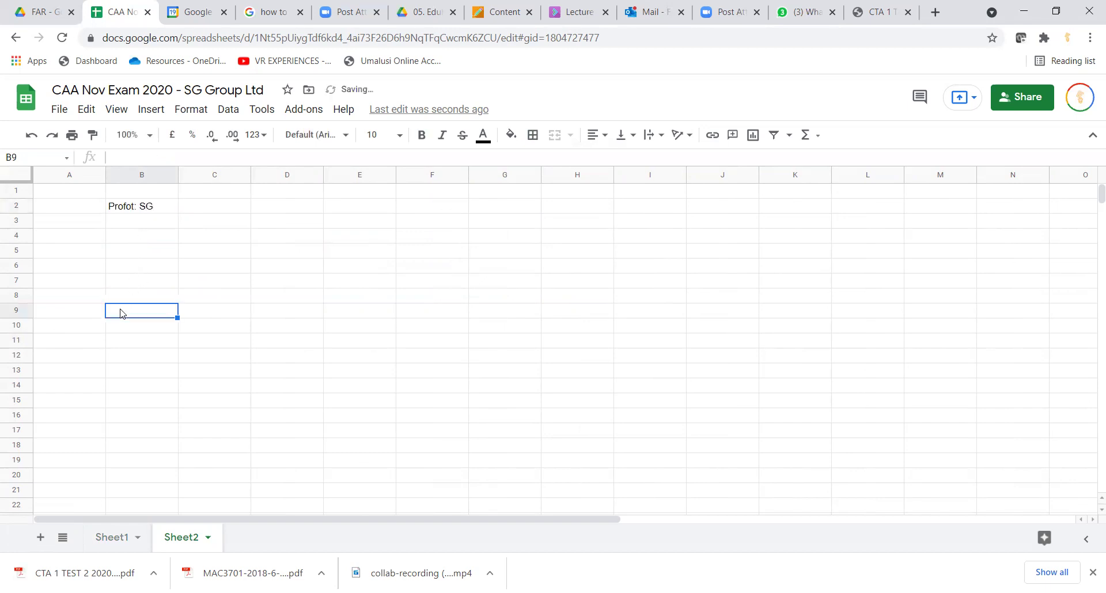
pyautogui.write('Profo')
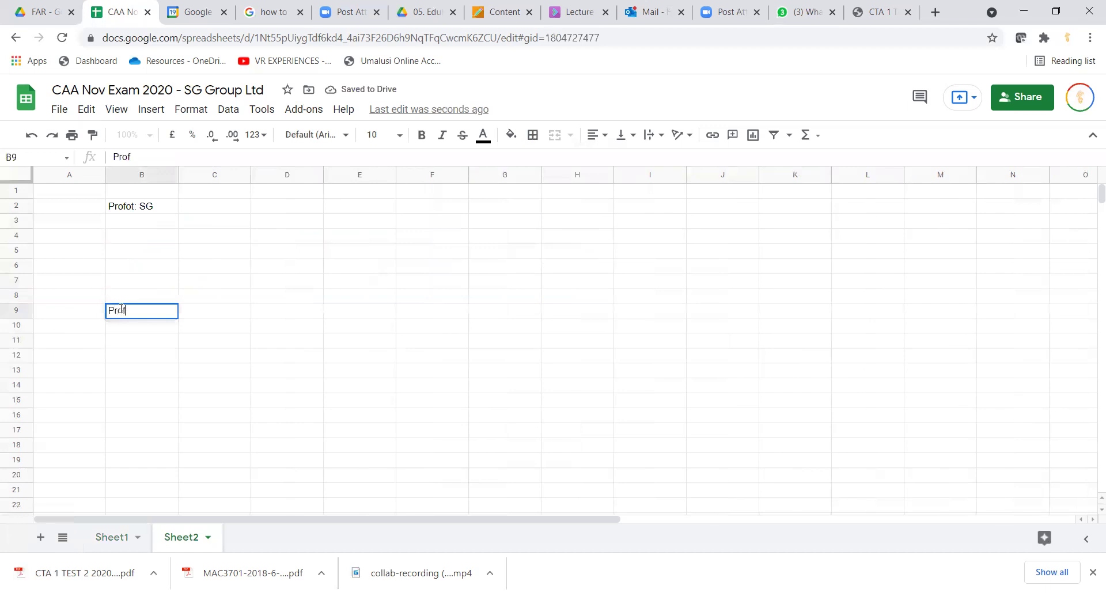
pyautogui.press('BackSpace')
pyautogui.write('it: MS')
pyautogui.press('Return')
# Enter the label "Profit: KIM" in cell B15, leaving blank rows below the MS label
pyautogui.press('Return')
pyautogui.press('Return')
pyautogui.press('Return')
pyautogui.press('Return')
pyautogui.press('Return')
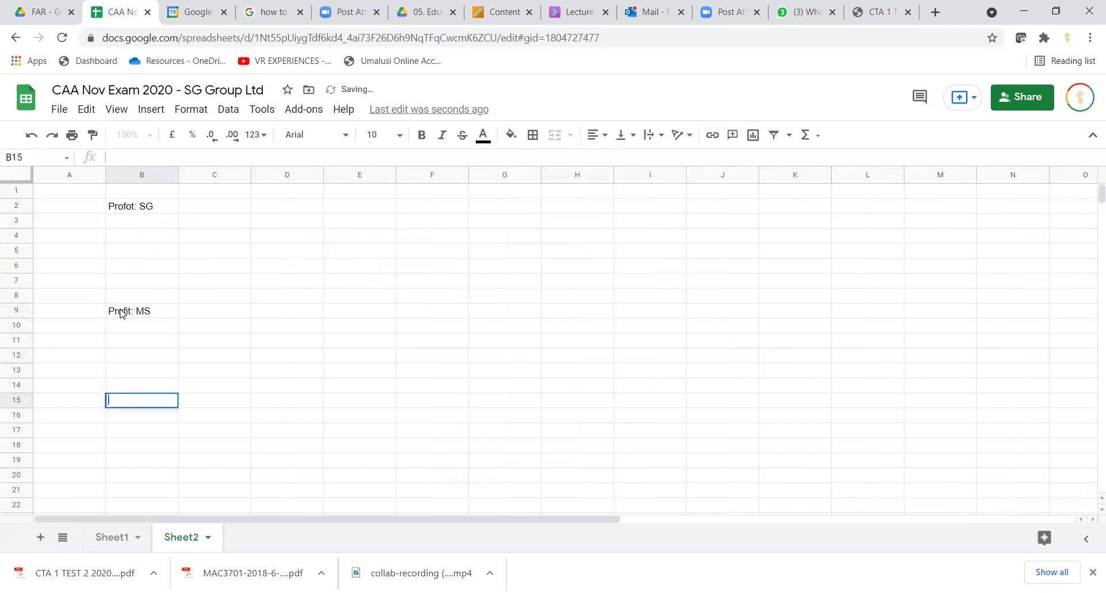
pyautogui.write('Profit')
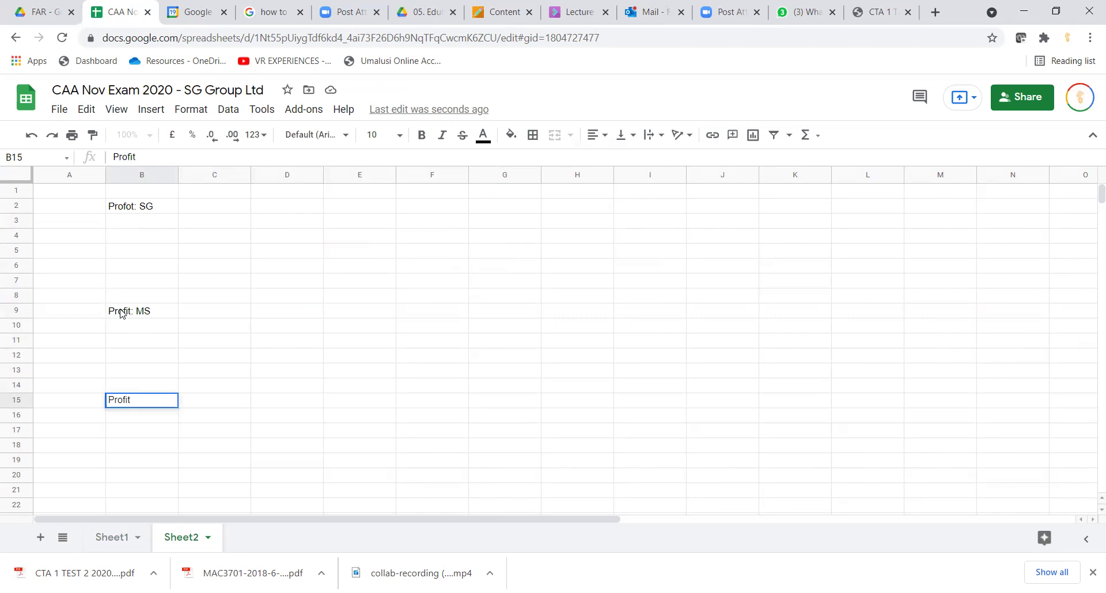
pyautogui.write(': KIM')
pyautogui.press('Return')
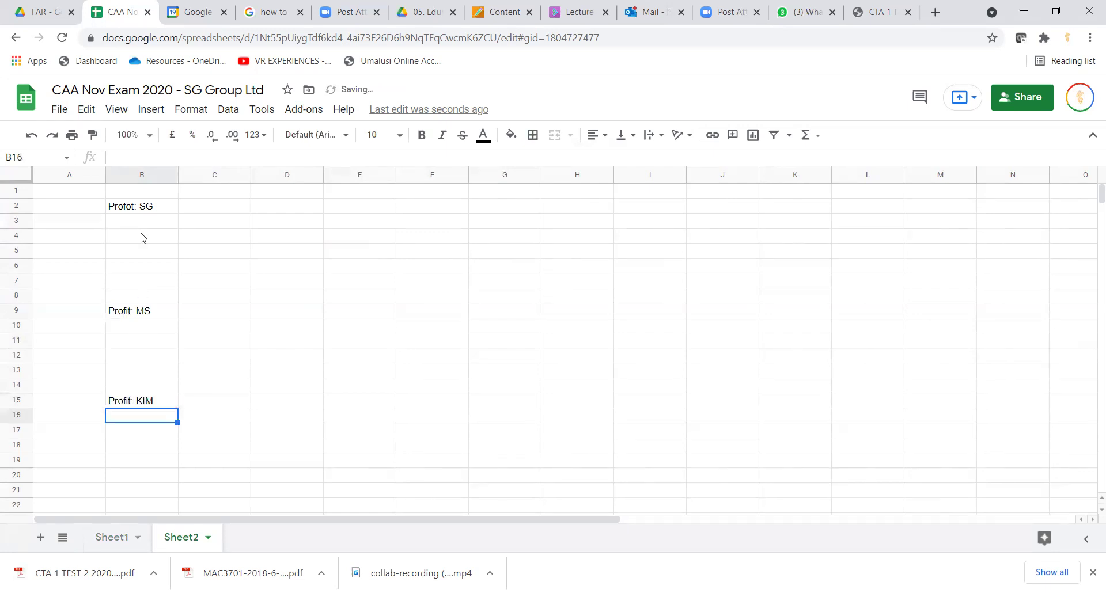
# Correct the spelling of the SG label in cell B2 so it reads "Profit: SG"
pyautogui.click(137, 312)
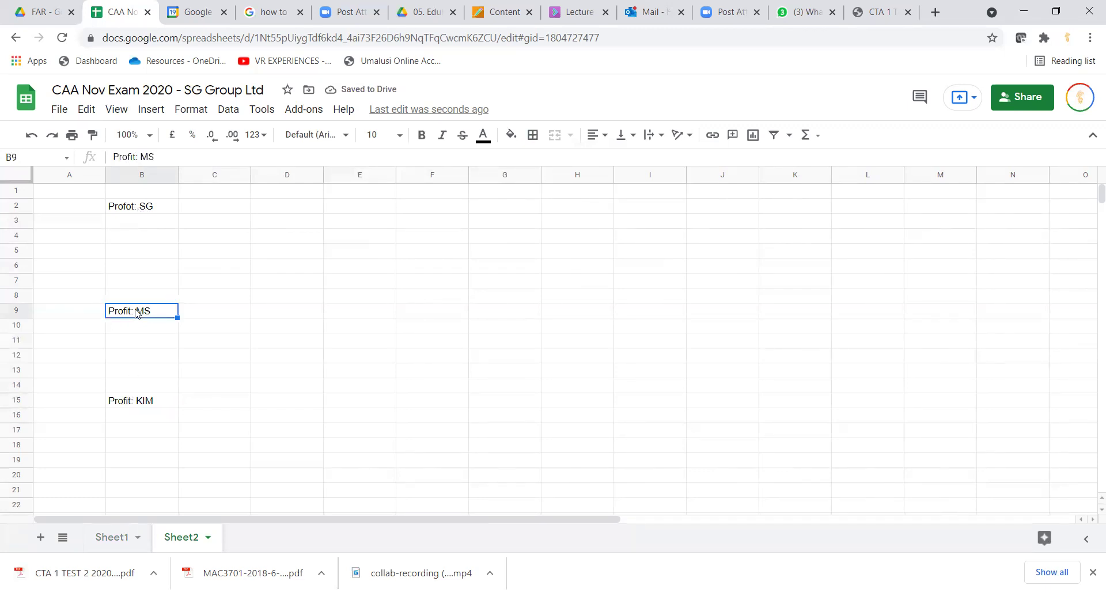
pyautogui.click(138, 209)
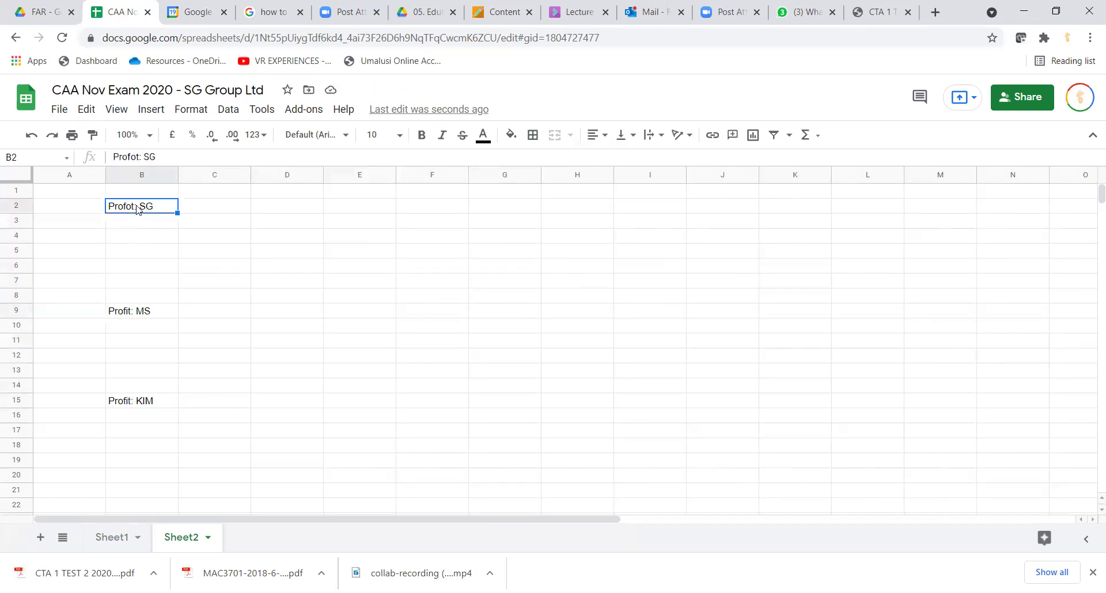
pyautogui.click(135, 156)
pyautogui.press('BackSpace')
pyautogui.write('i')
pyautogui.press('Return')
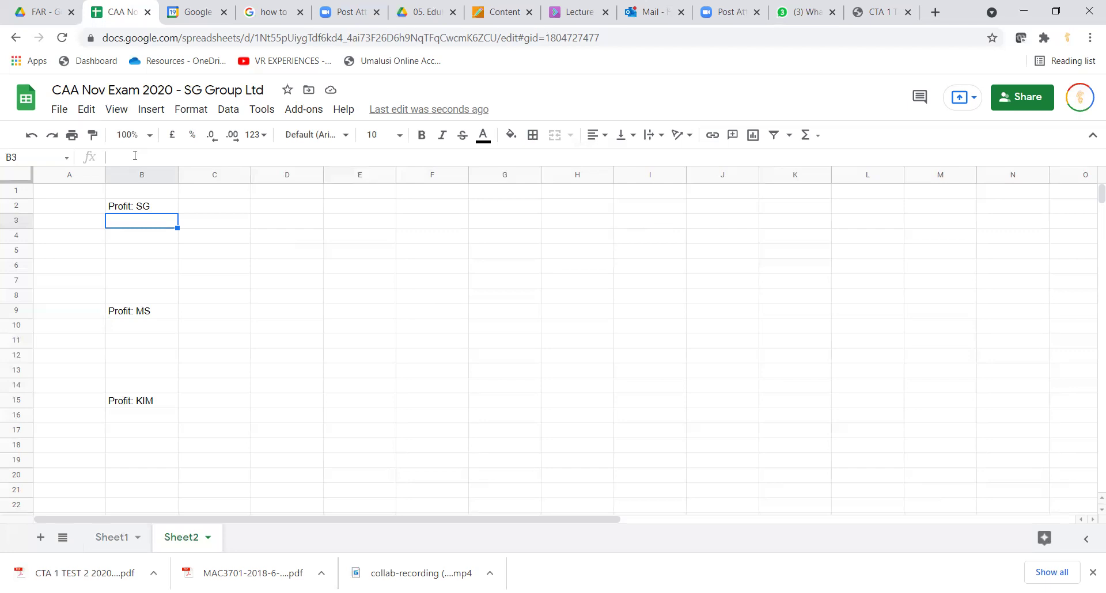
pyautogui.press('Up')
pyautogui.press('Down')
pyautogui.press('Down')
pyautogui.press('Down')
pyautogui.press('Down')
pyautogui.press('Down')
pyautogui.press('Down')
pyautogui.press('Down')
pyautogui.press('Down')
pyautogui.press('Down')
pyautogui.press('Down')
pyautogui.press('Down')
pyautogui.press('Down')
pyautogui.press('Down')
pyautogui.press('Down')
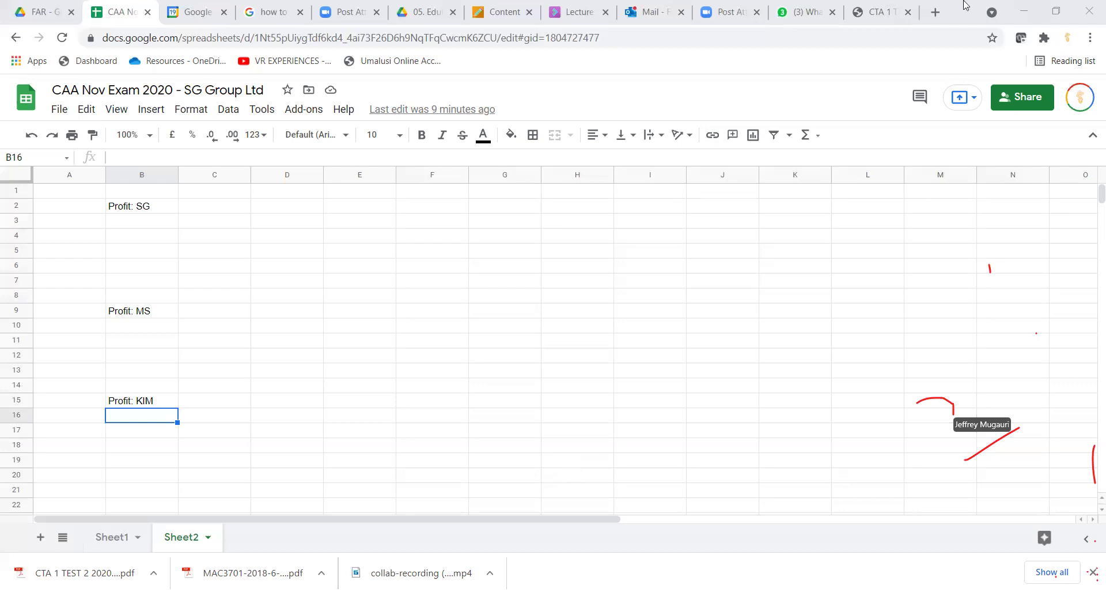
# Close the browser tab whose title begins with "CTA 1 T", keeping the SG Group Ltd spreadsheet open
pyautogui.click(909, 12)
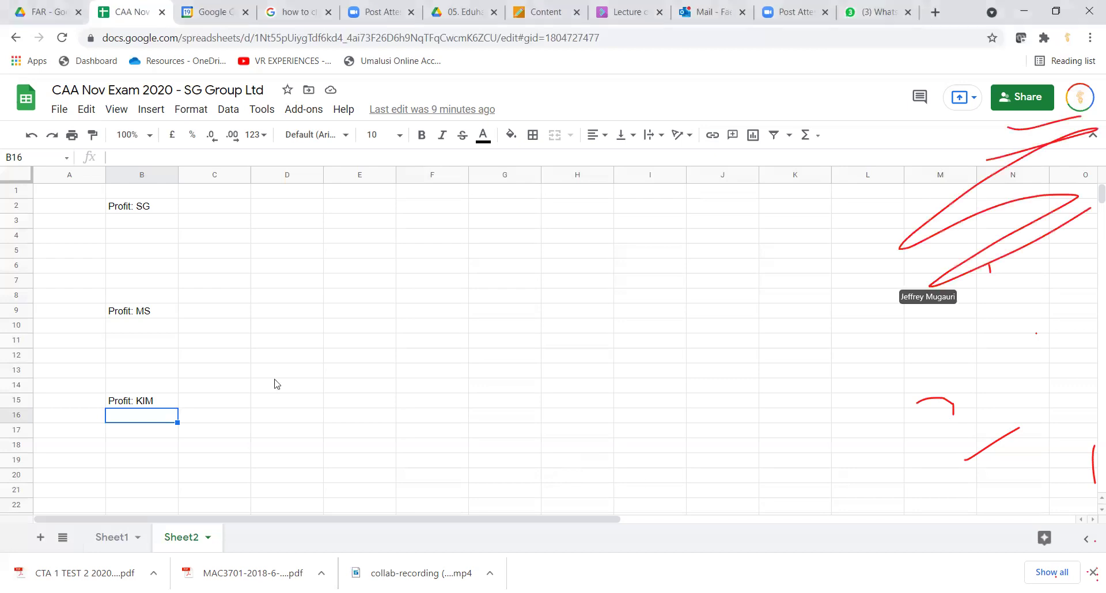